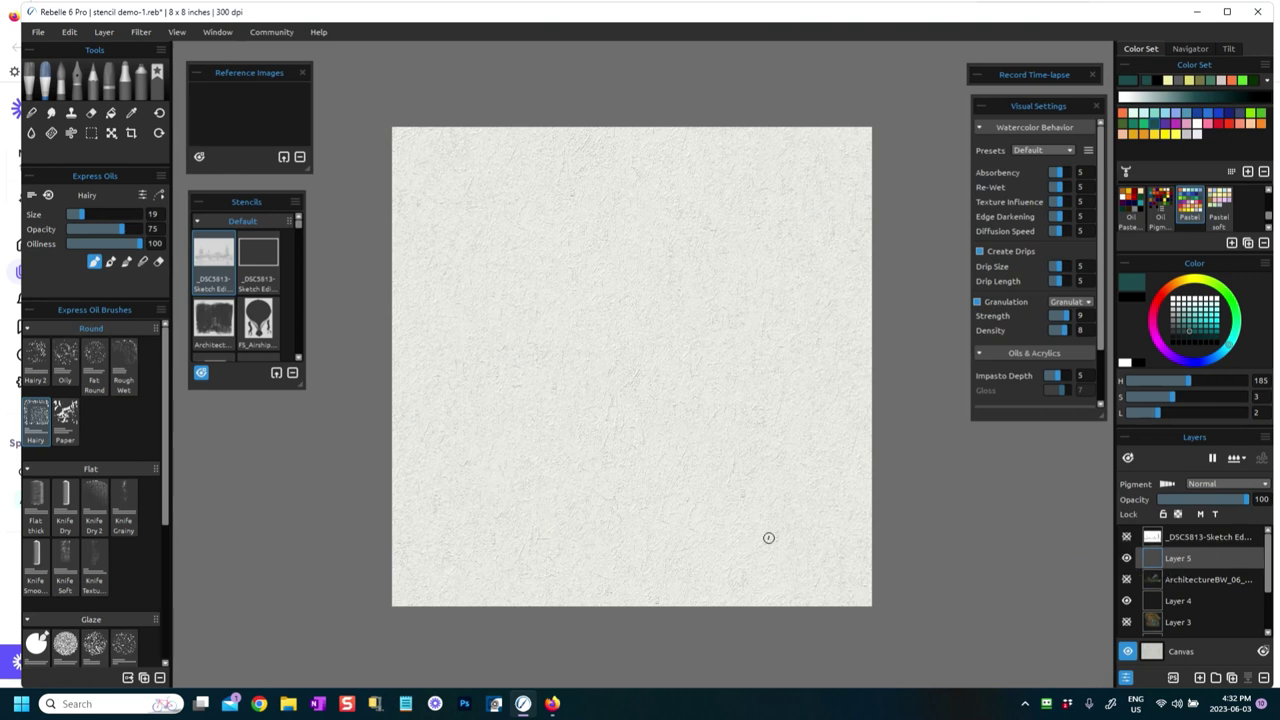
# Make the _DSC5813-Sketch layer visible so the Westminster line drawing shows on the gesso.
pyautogui.click(1127, 538)
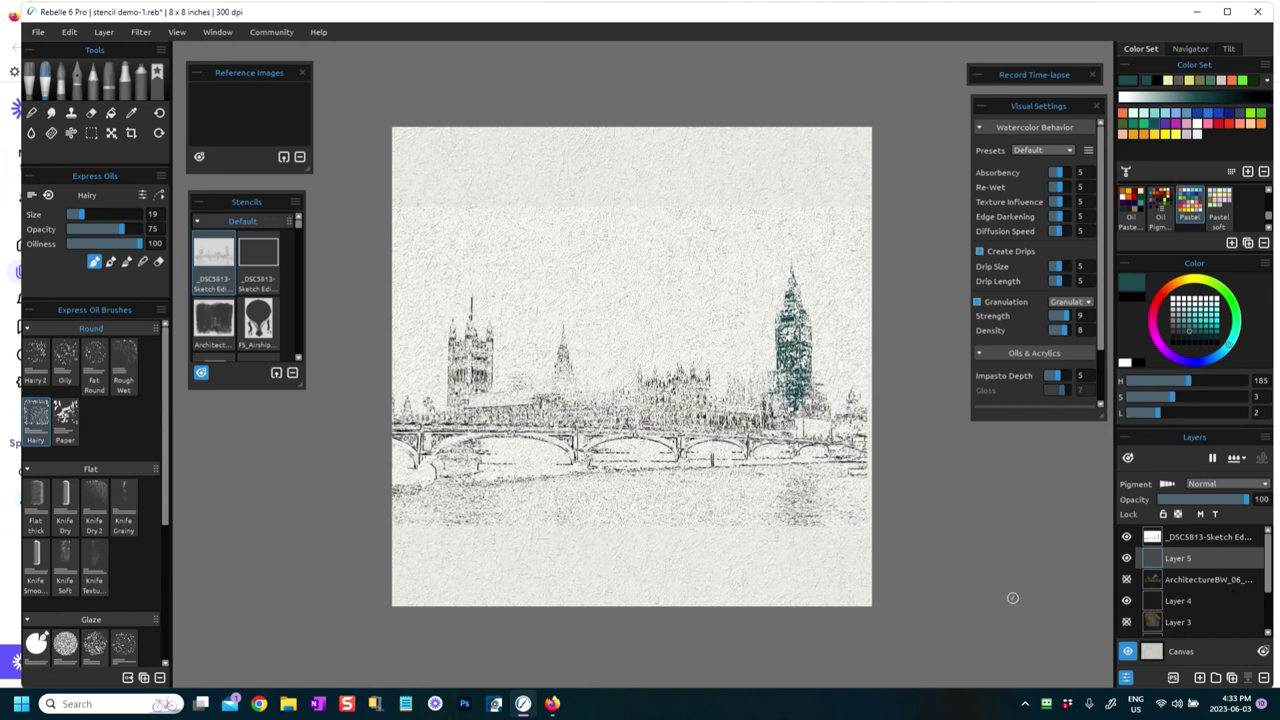
# Hide the _DSC5813-Sketch layer again, leaving only the blank textured gesso.
pyautogui.click(1127, 538)
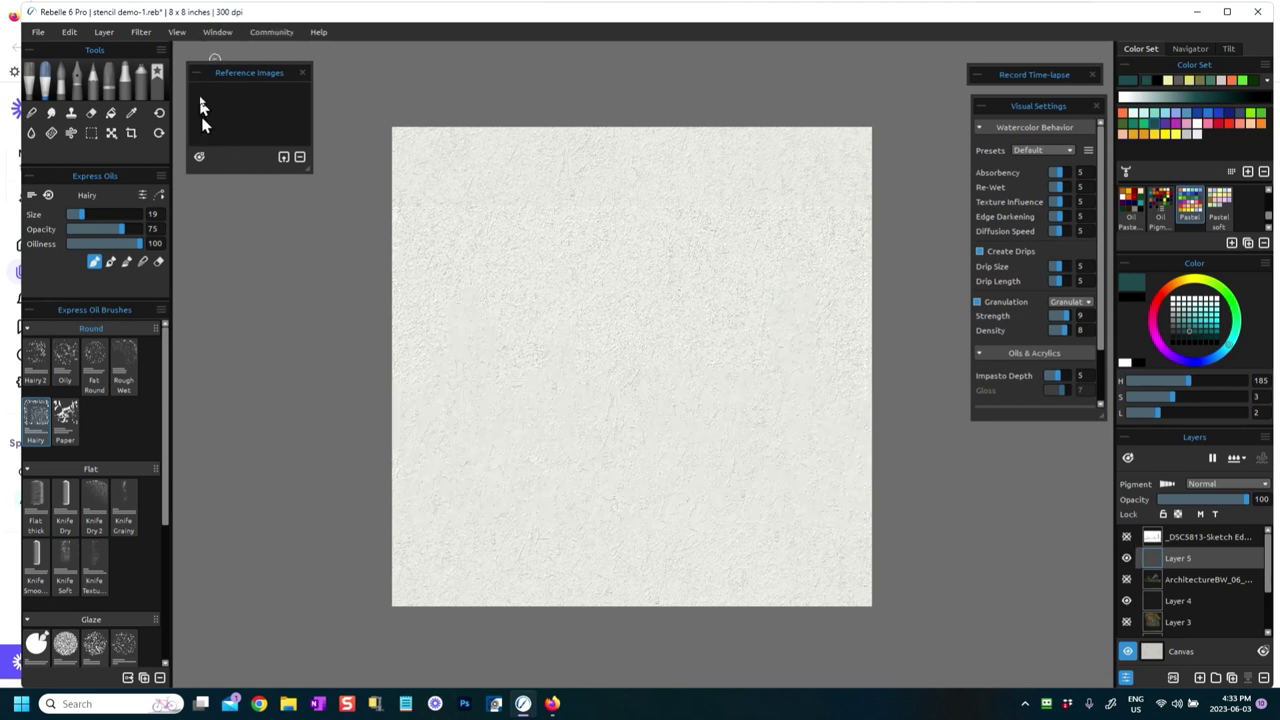
# Open the Stencils panel from the Window menu, then toggle it closed and open again with F10.
pyautogui.click(217, 32)
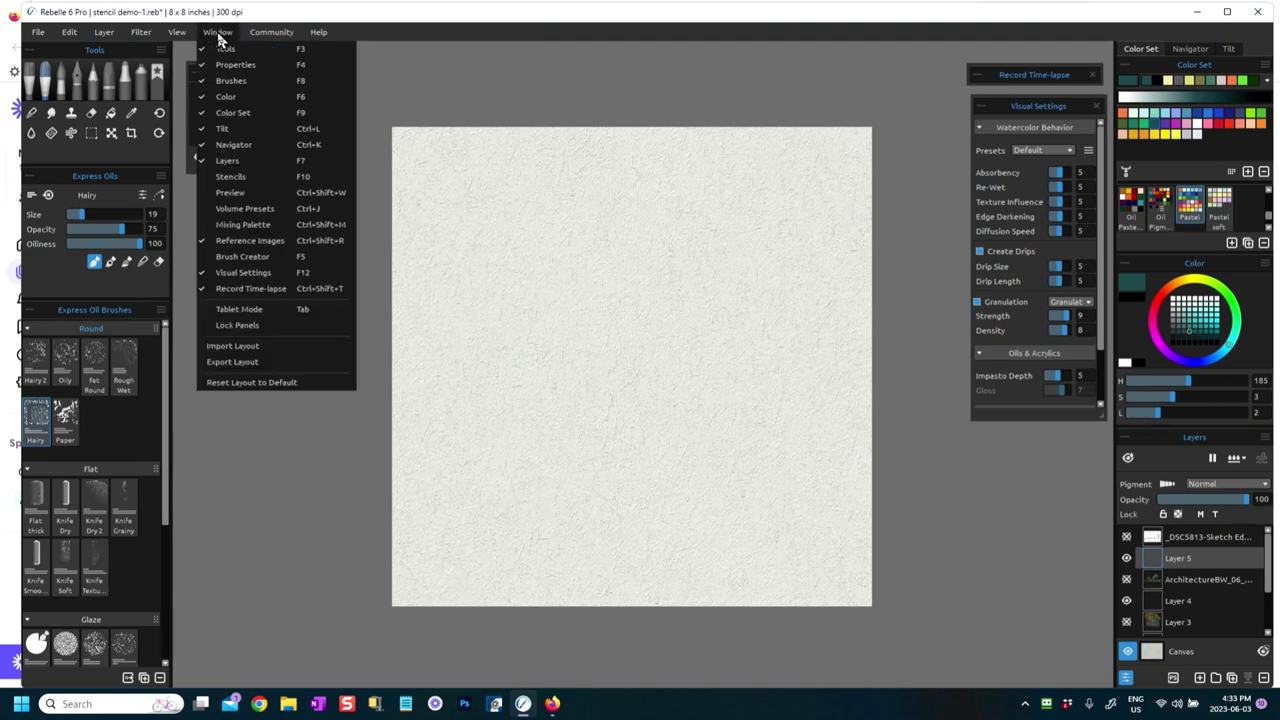
pyautogui.click(214, 177)
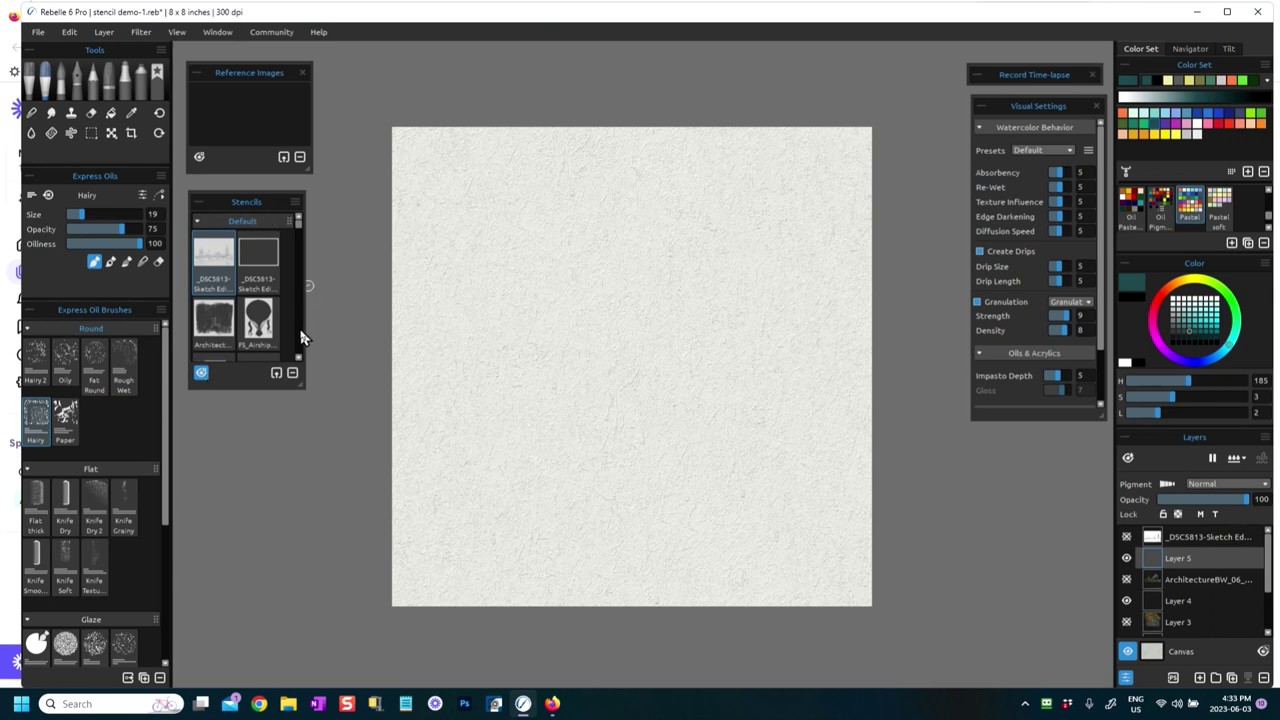
pyautogui.press('F10')
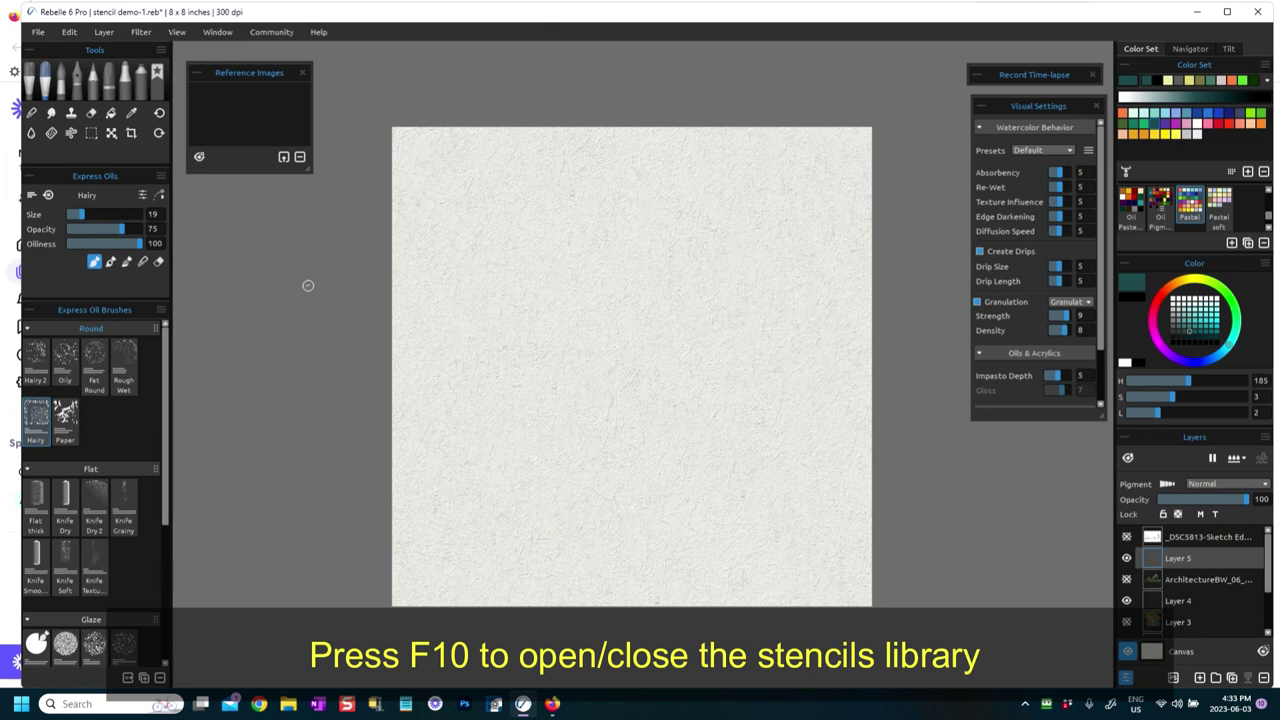
pyautogui.press('F10')
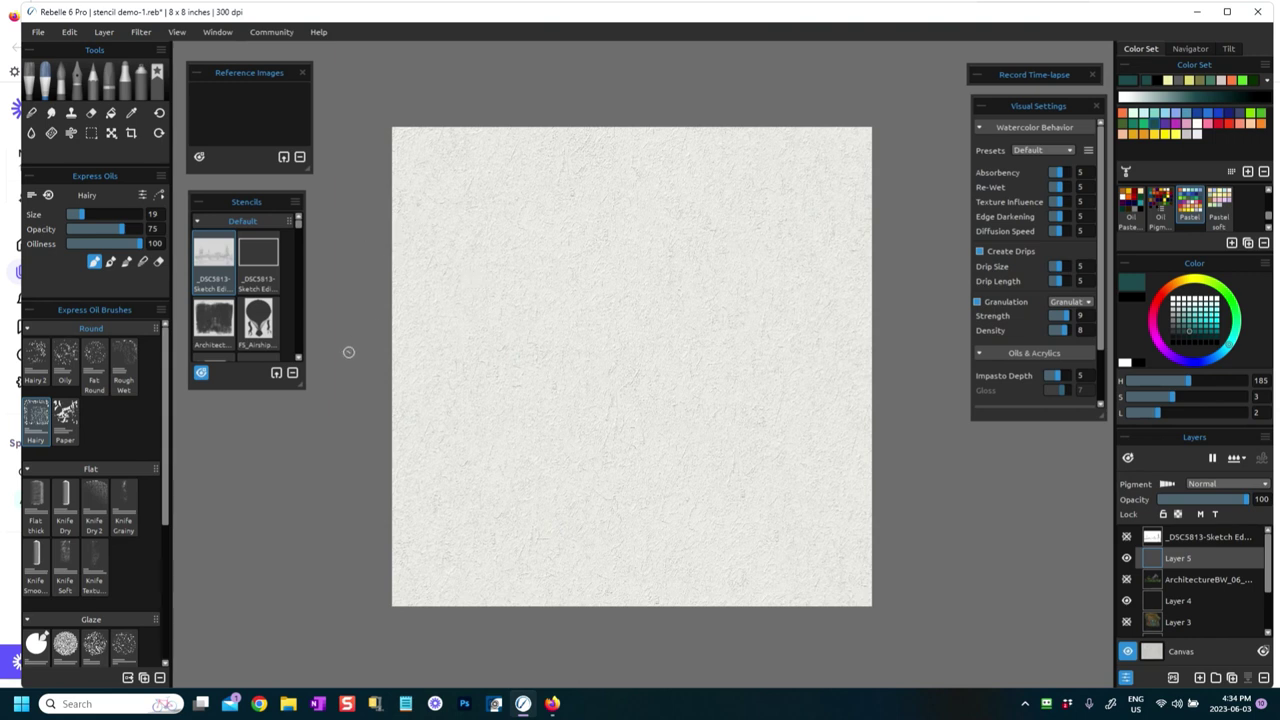
# Find the Selection 7 stencil in the library and apply it to the canvas.
pyautogui.scroll(-2, 255, 298)
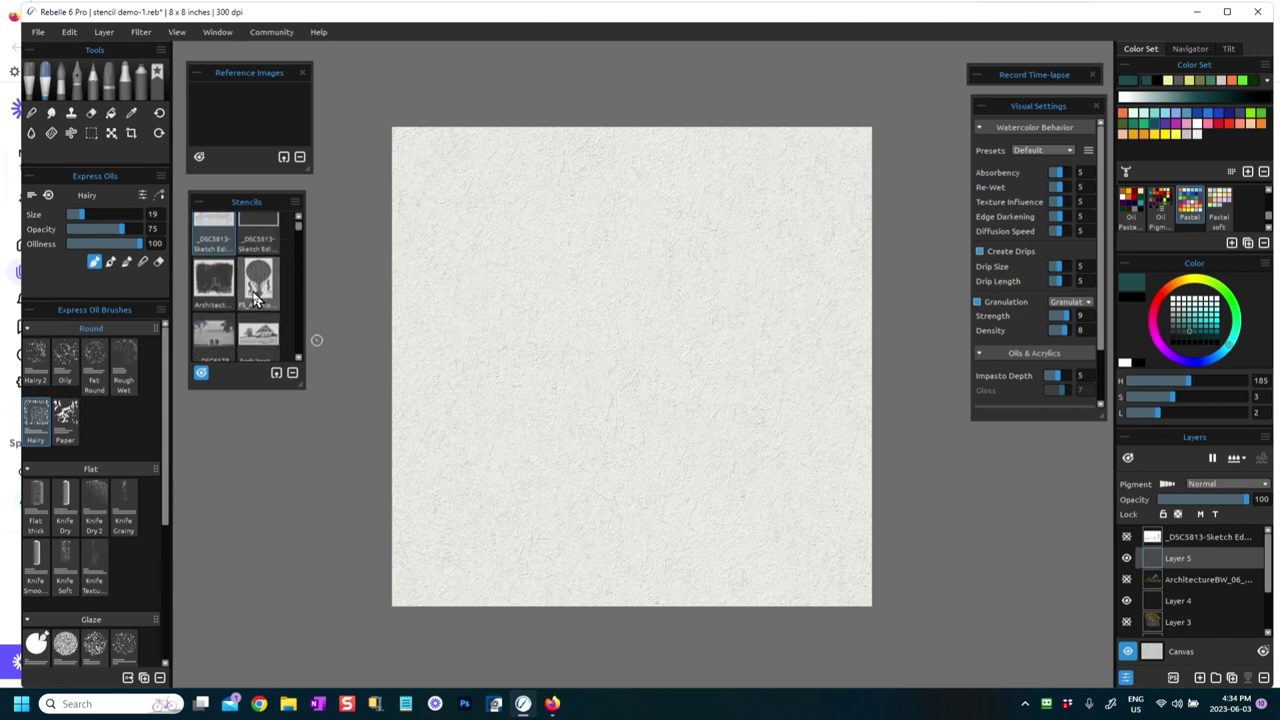
pyautogui.scroll(-6, 255, 300)
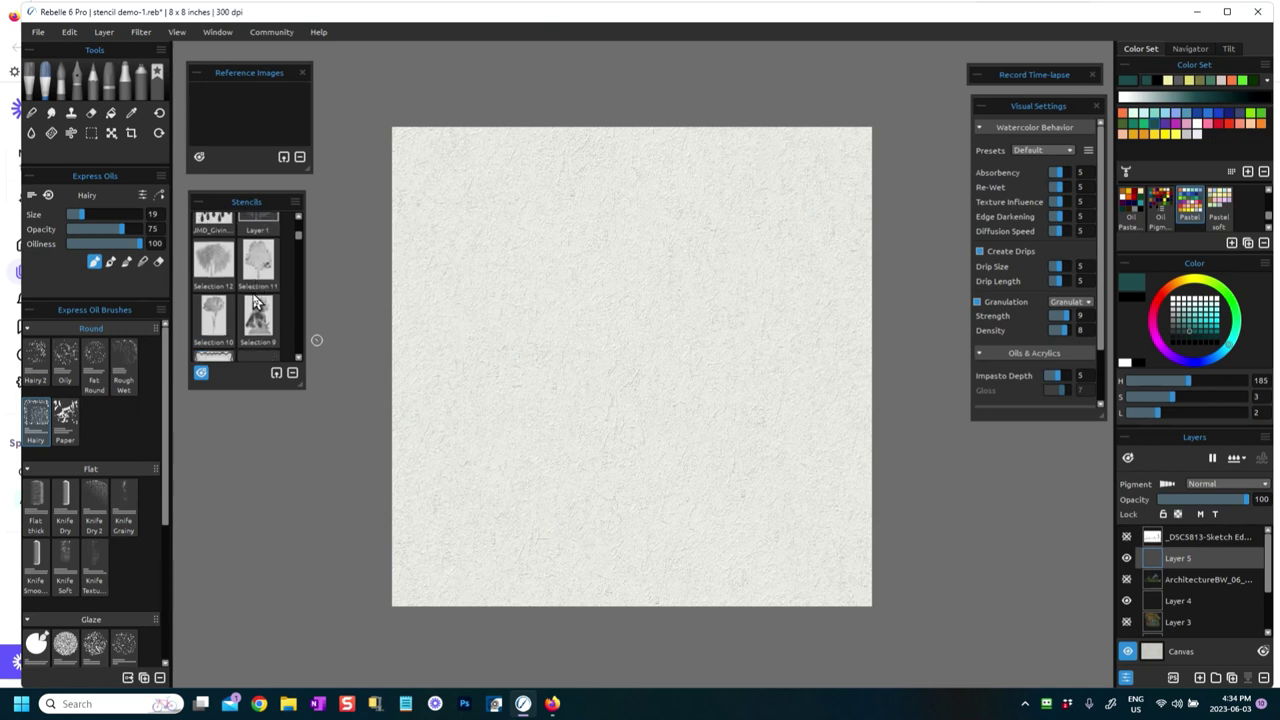
pyautogui.scroll(-6, 255, 300)
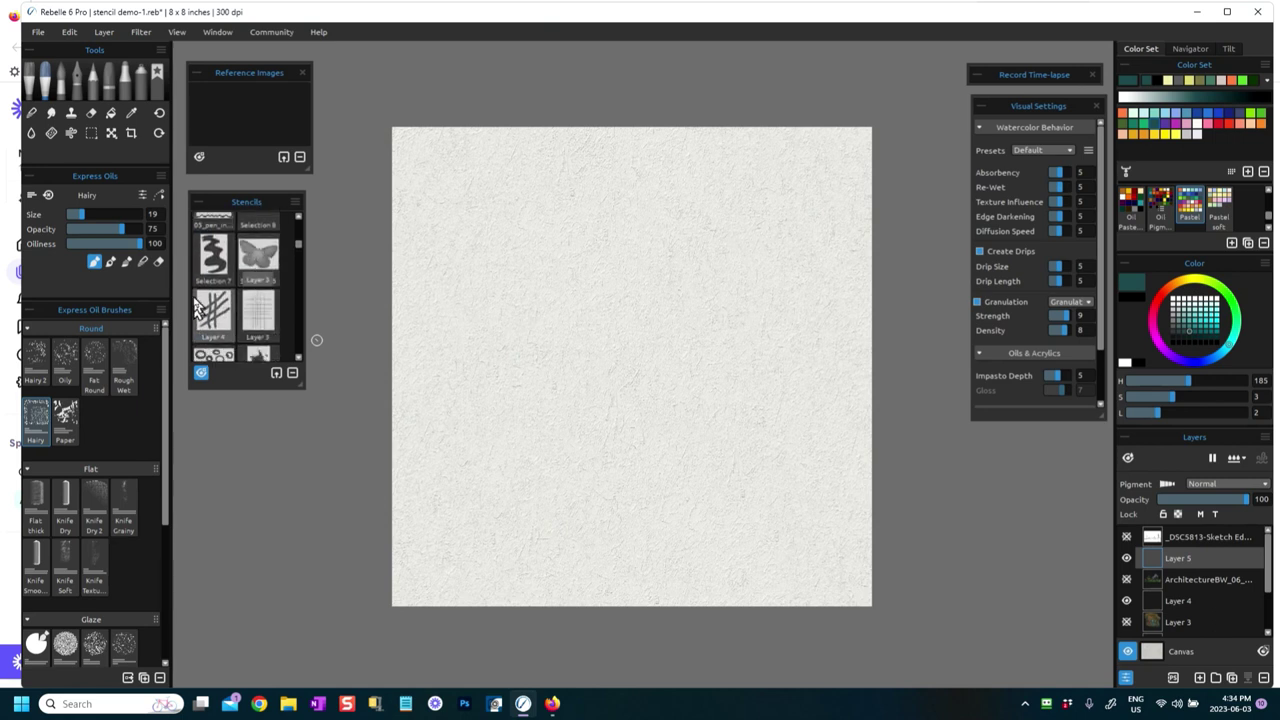
pyautogui.click(209, 263)
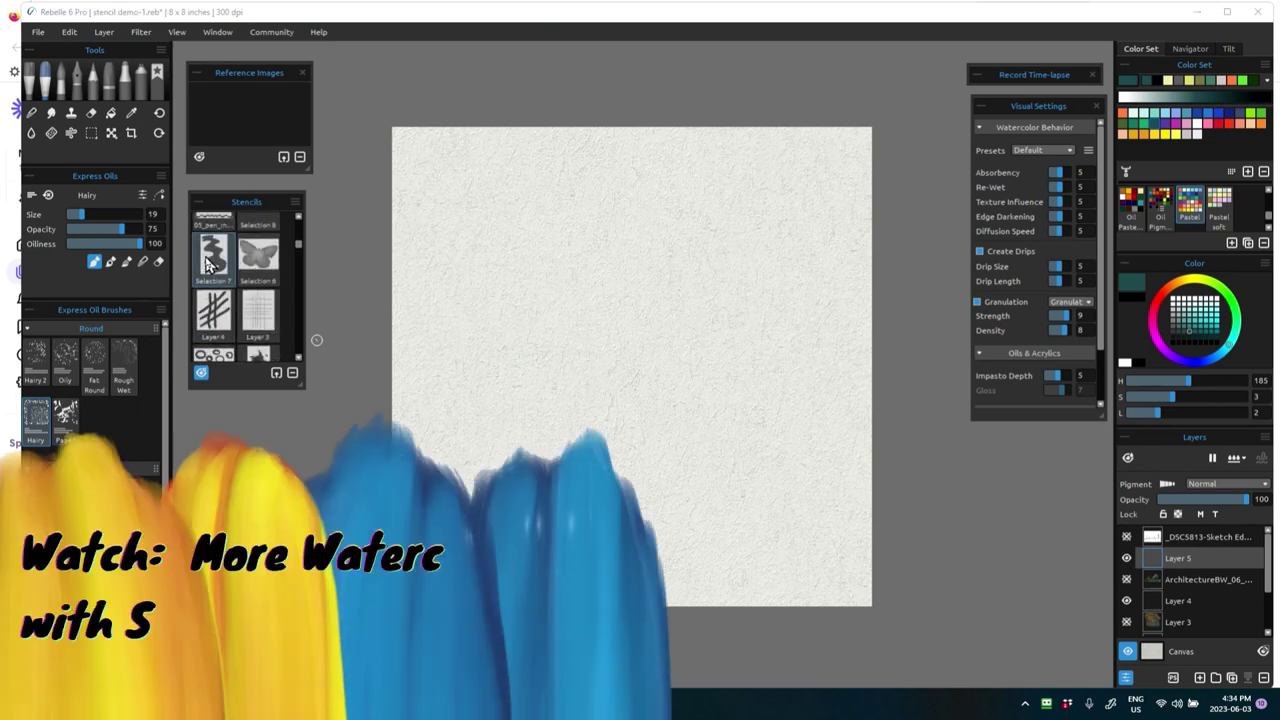
pyautogui.click(209, 263)
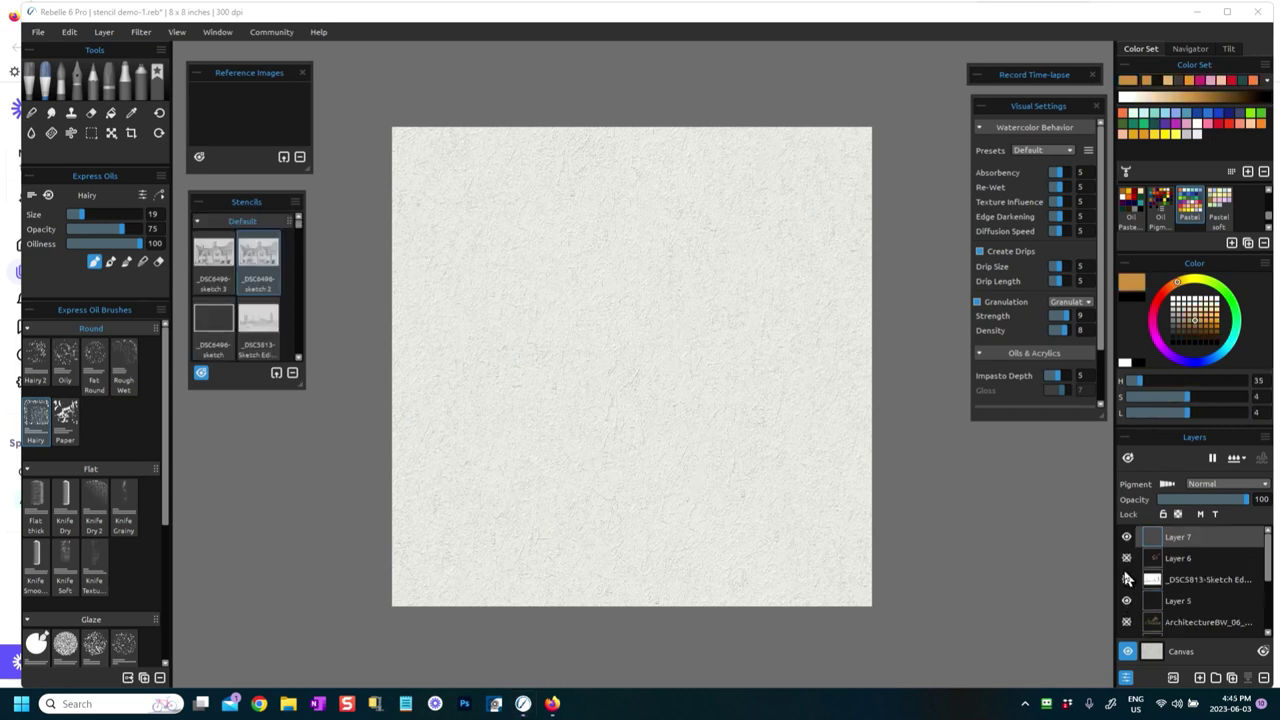
# Switch the _DSC5813-Sketch layer's blending from Multiply to Normal, then hide the layer.
pyautogui.click(1126, 580)
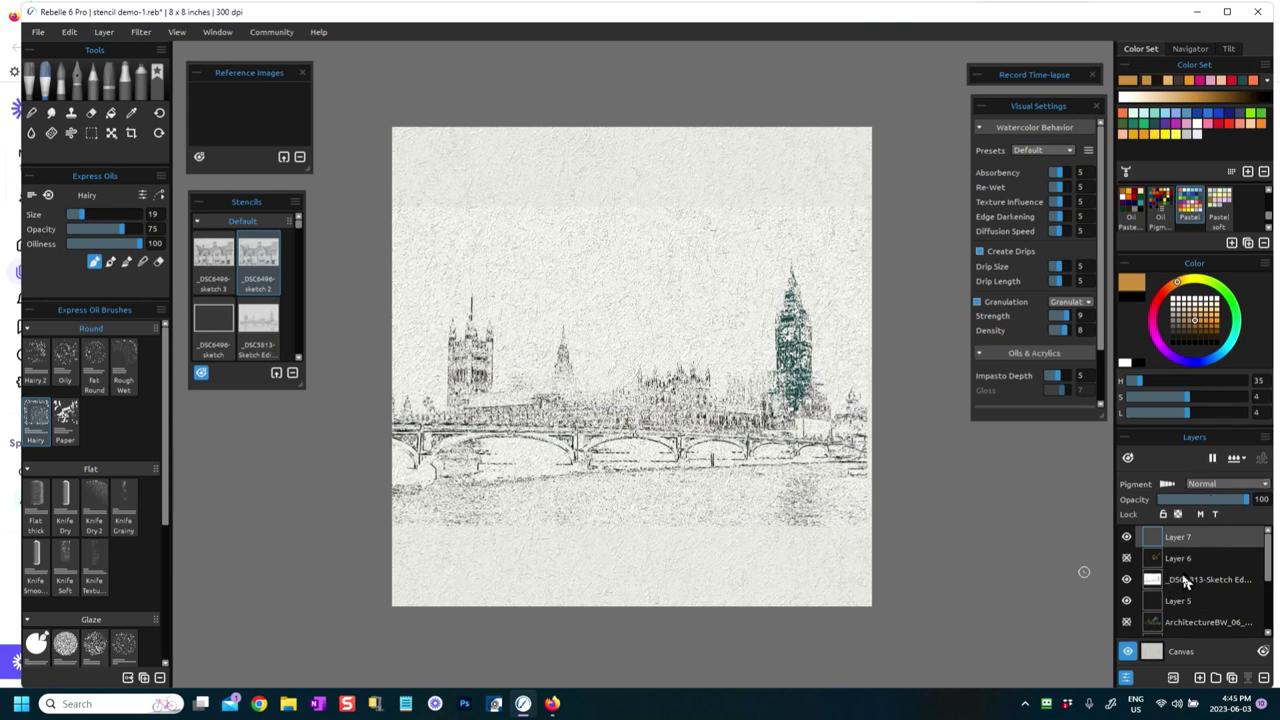
pyautogui.click(1188, 580)
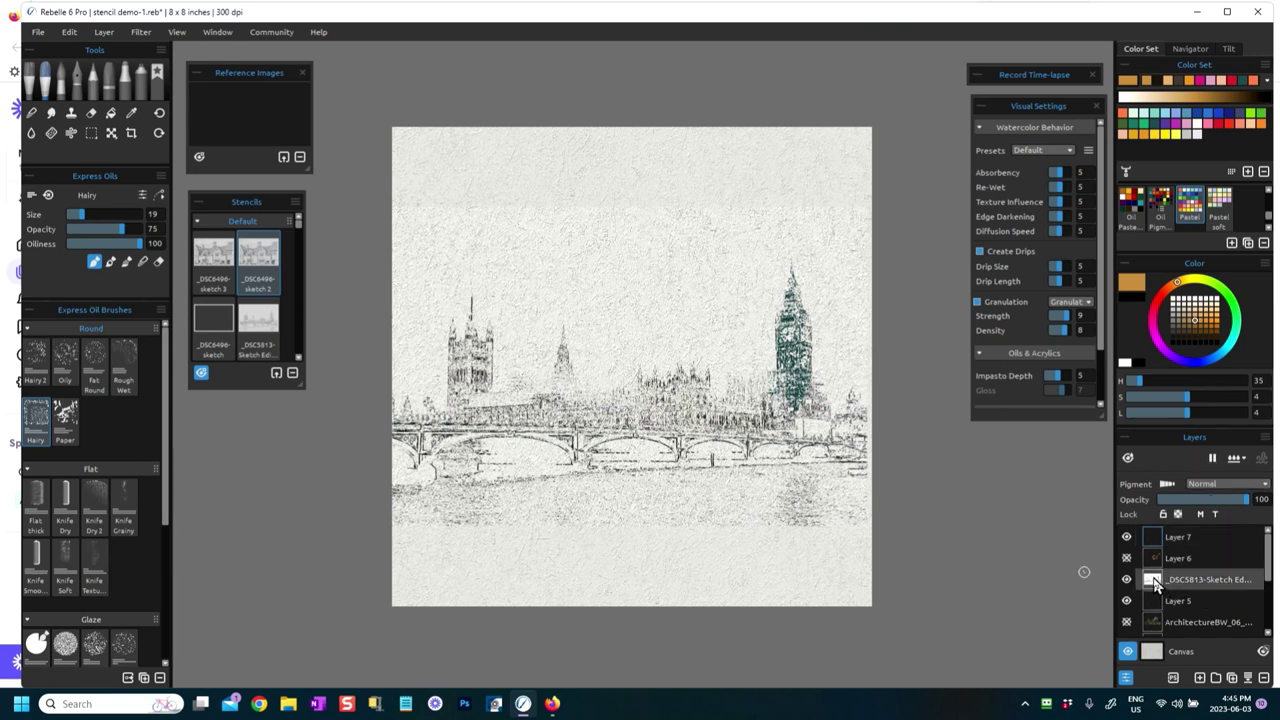
pyautogui.click(1212, 486)
pyautogui.click(1208, 408)
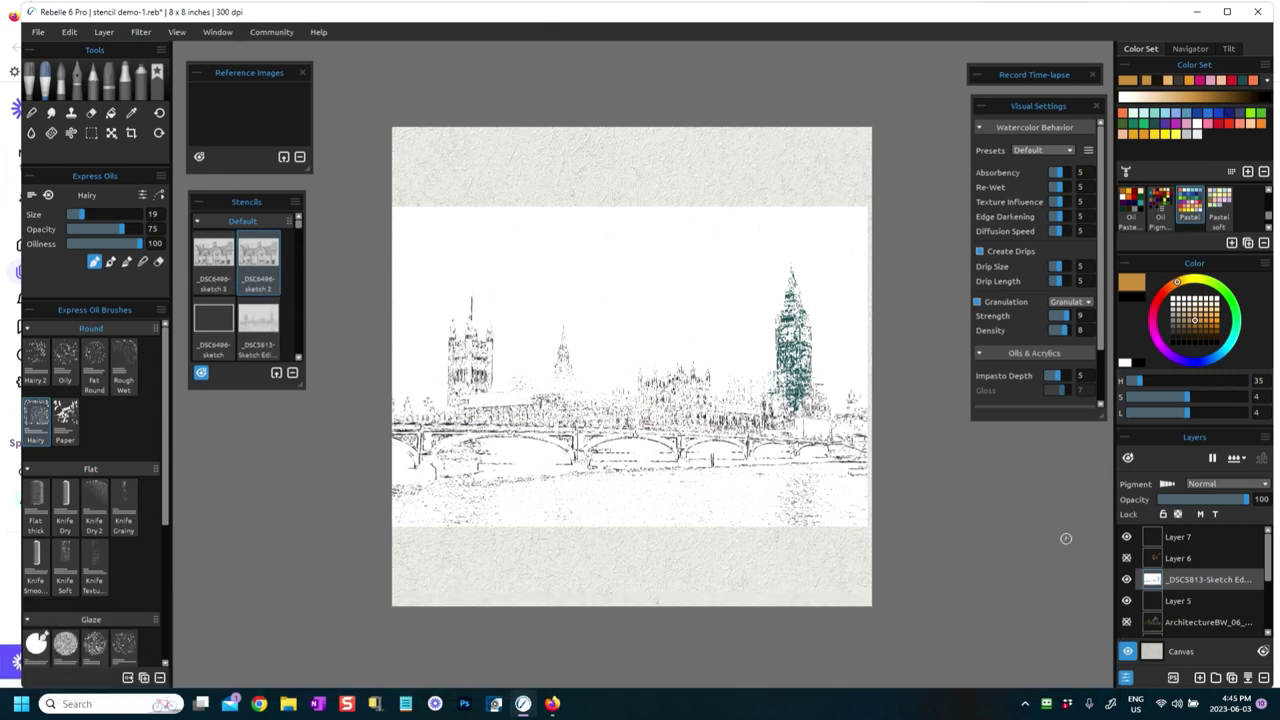
pyautogui.click(1126, 582)
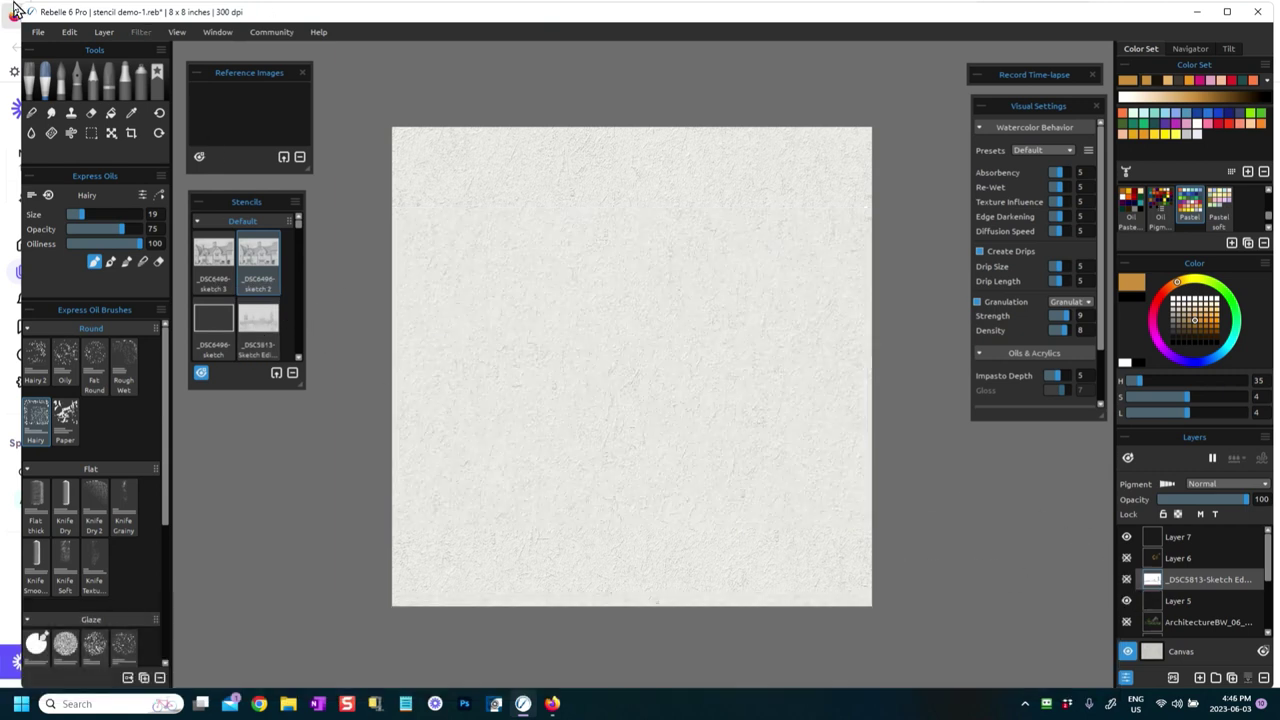
# Import _DSC5813-Sketch Edit_4.jpg from the Home recent files and accept its default placement.
pyautogui.click(38, 33)
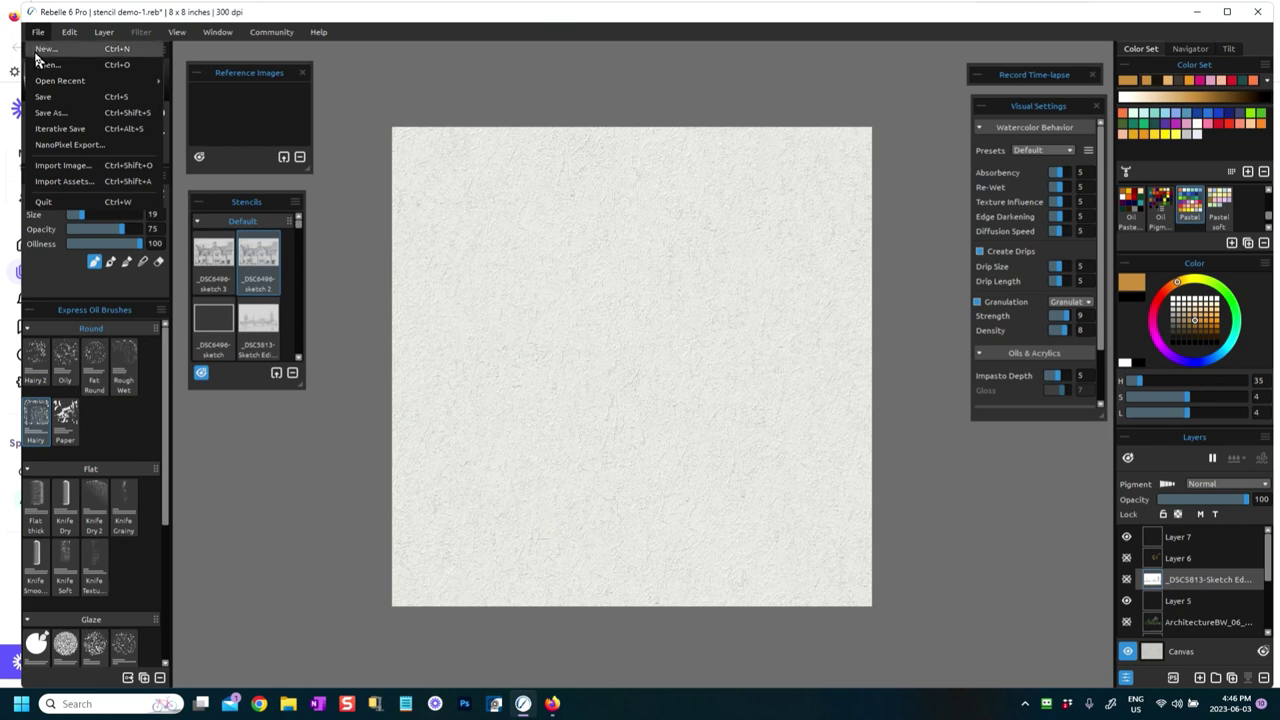
pyautogui.click(65, 165)
pyautogui.scroll(8, 86, 116)
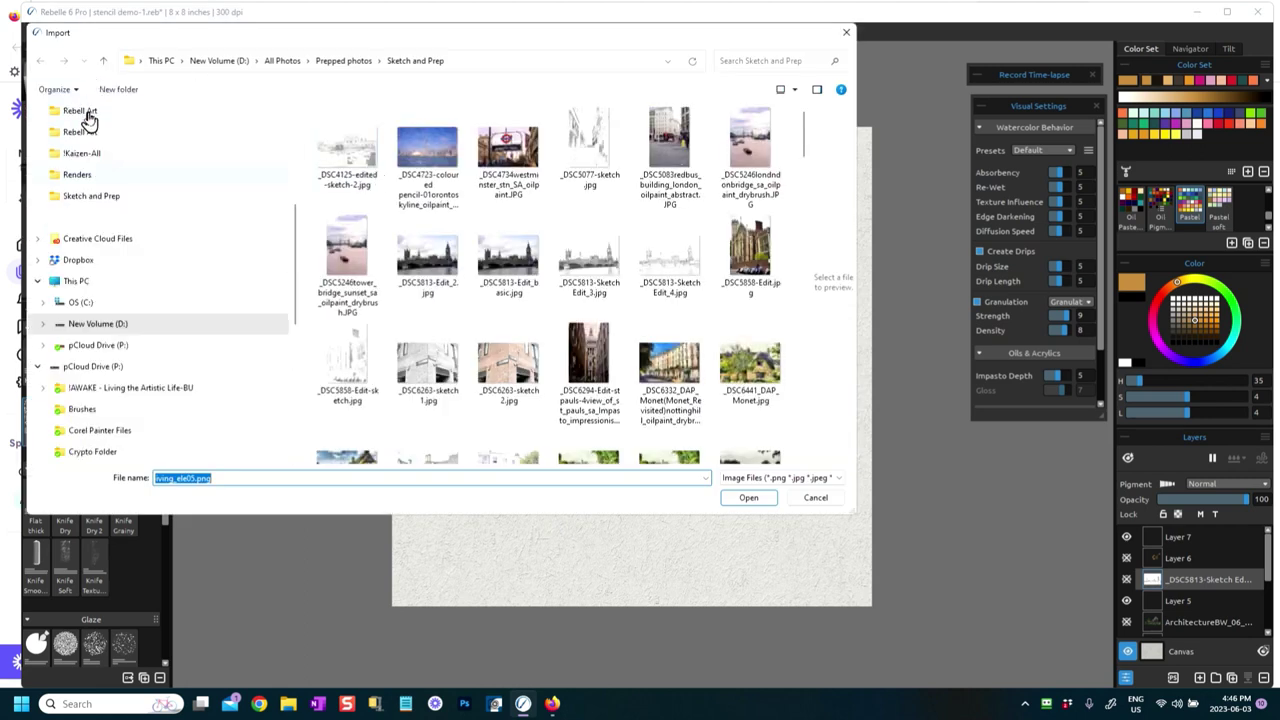
pyautogui.click(80, 114)
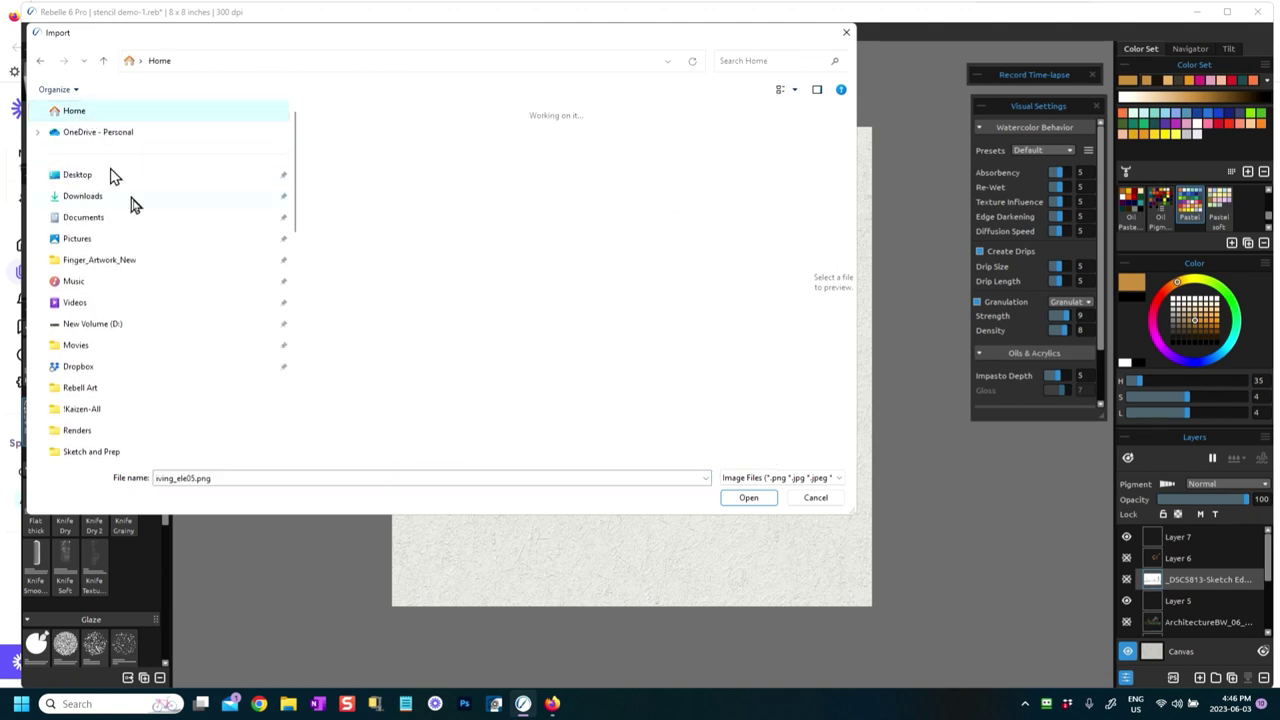
pyautogui.scroll(-3, 485, 408)
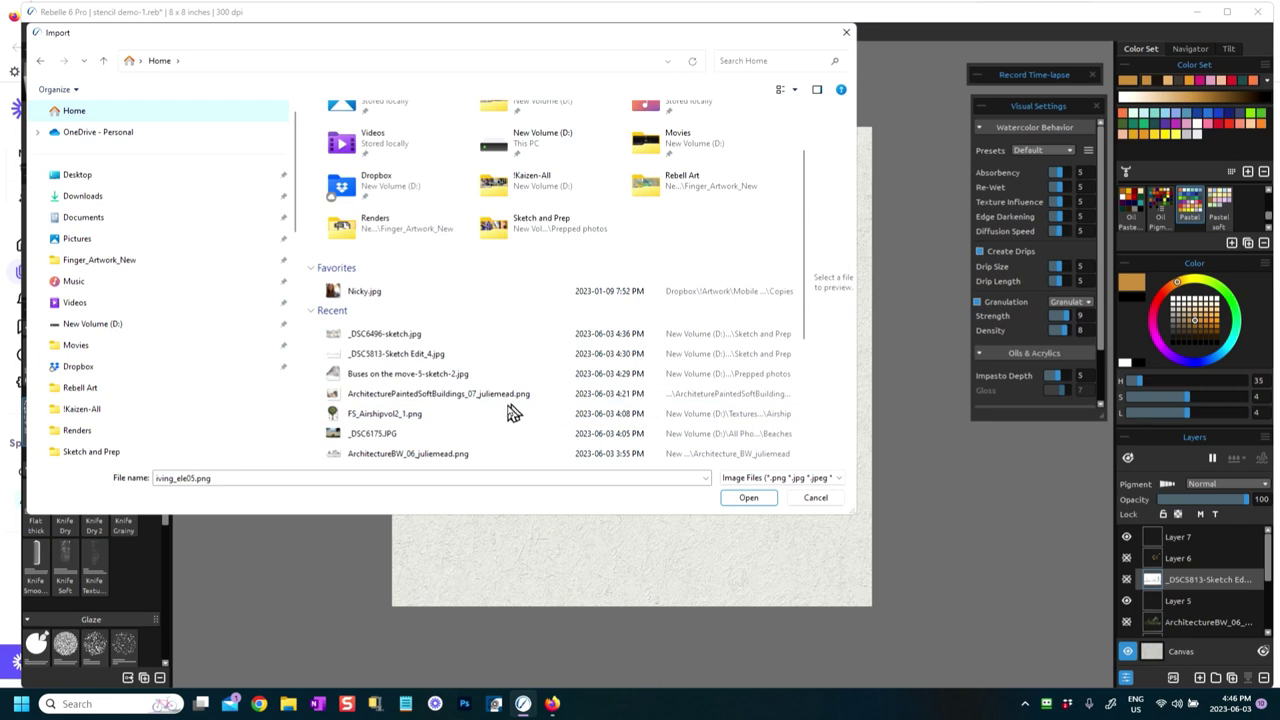
pyautogui.click(388, 355)
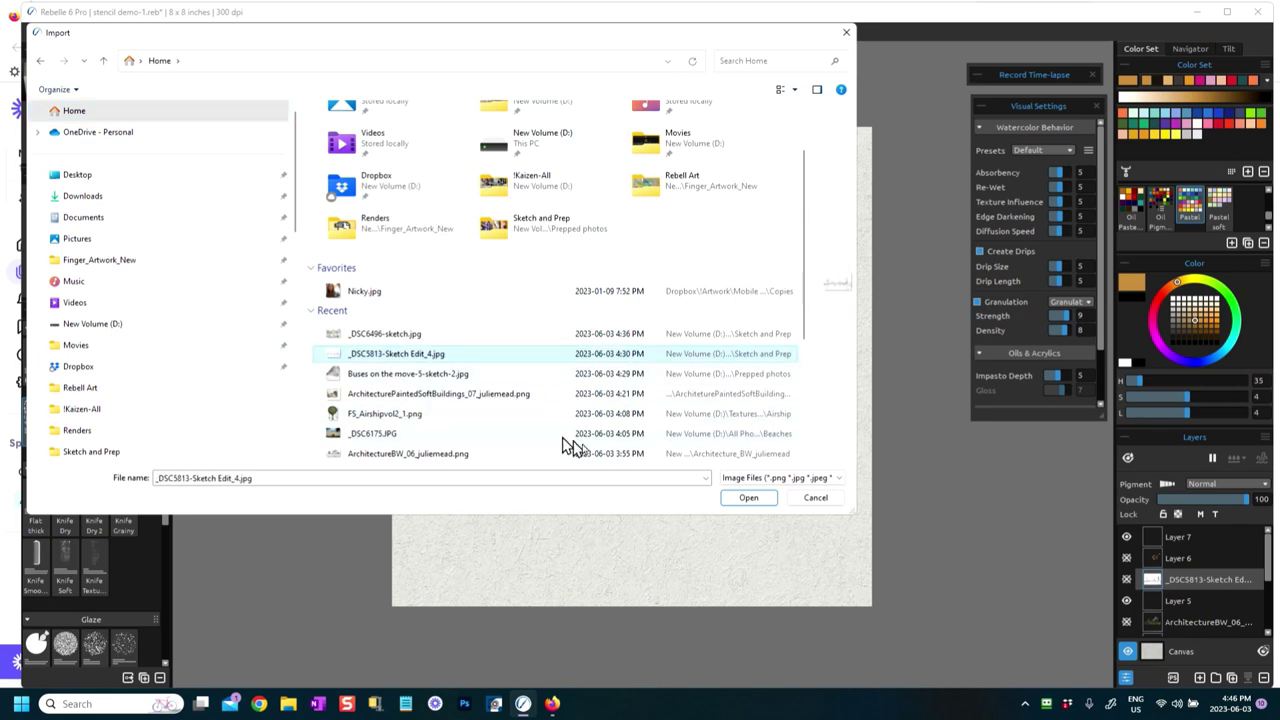
pyautogui.click(749, 498)
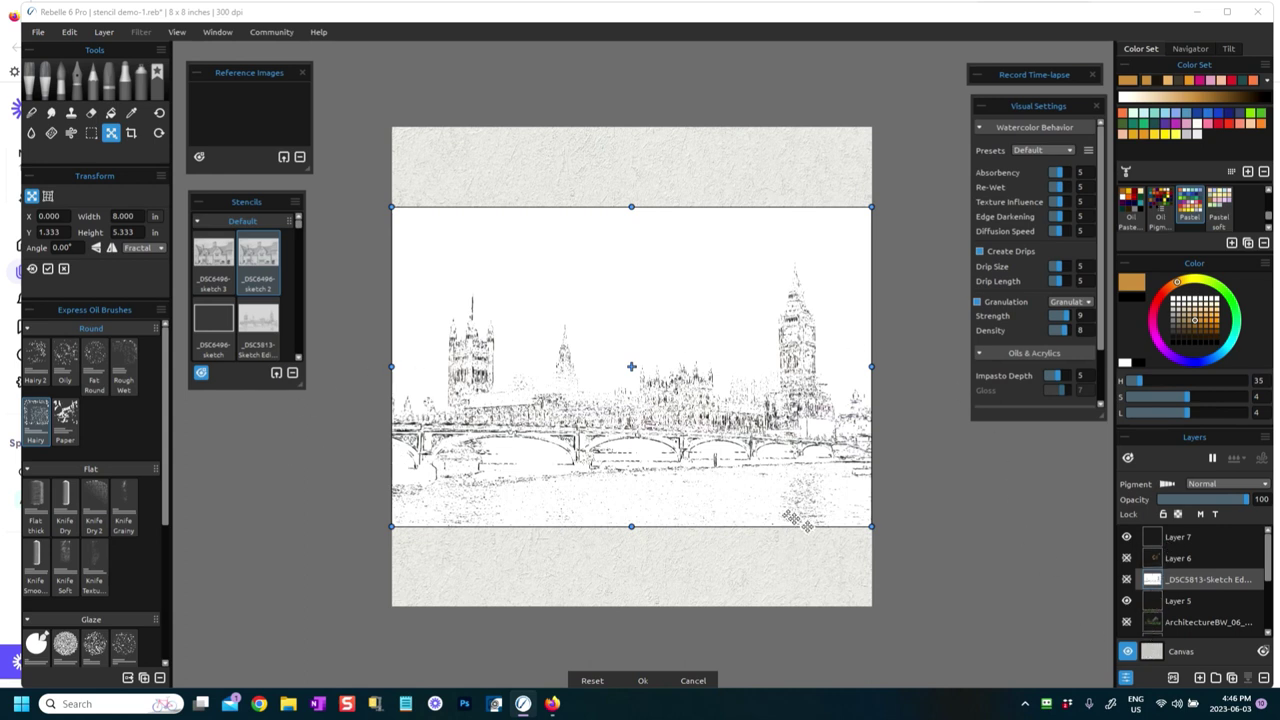
pyautogui.click(642, 680)
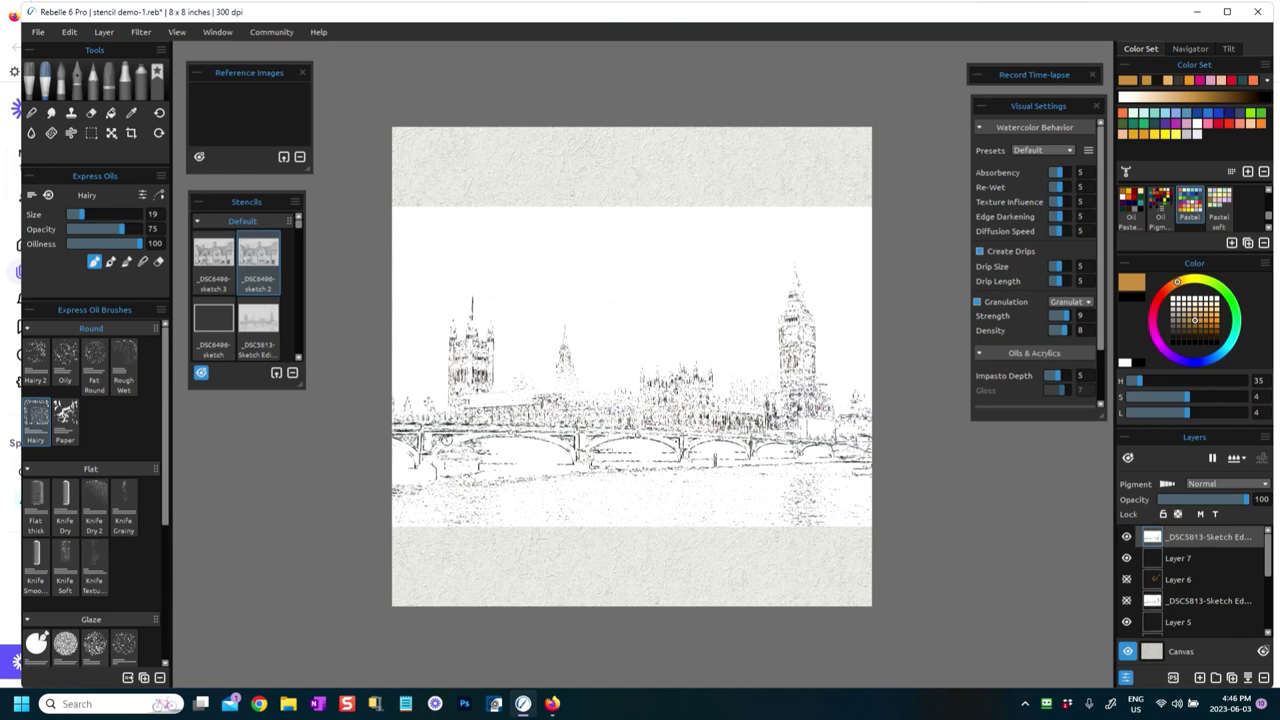
pyautogui.scroll(1, 653, 488)
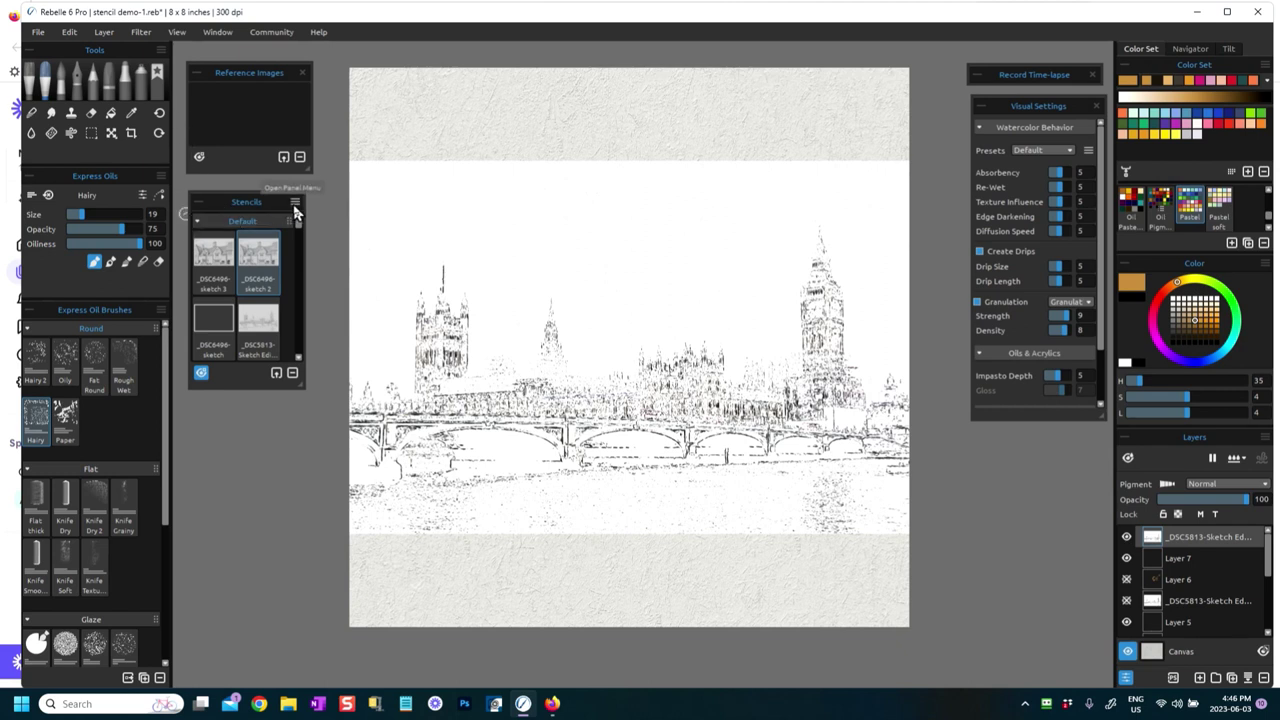
# Create an alpha-based stencil from the sketch layer, remove it, then create one from the layer's image.
pyautogui.click(295, 203)
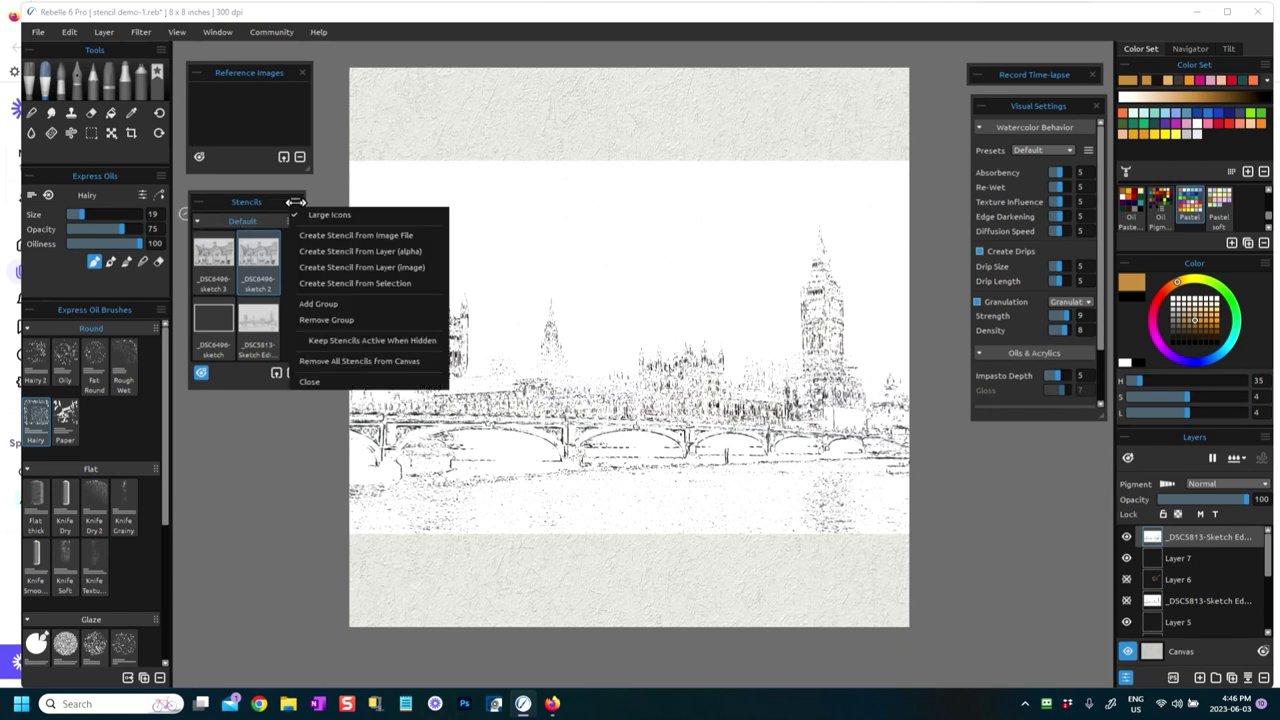
pyautogui.click(357, 258)
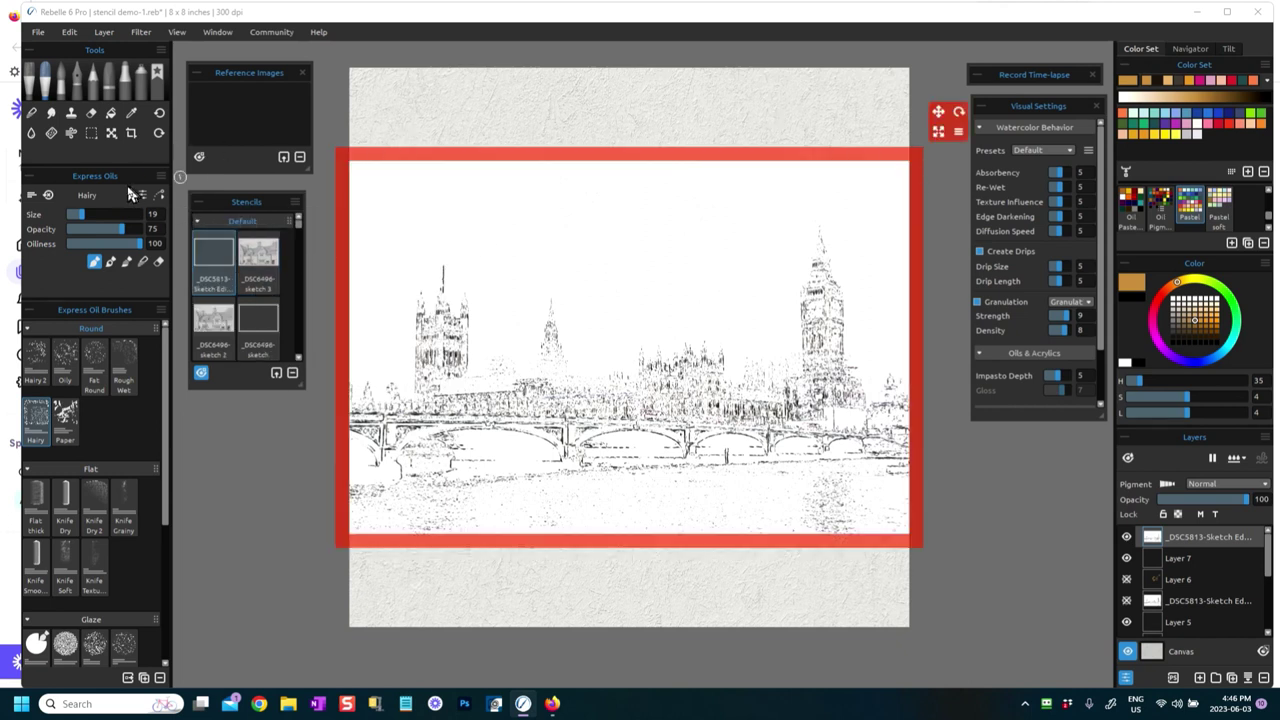
pyautogui.hotkey('ctrl', 'shift', 's')
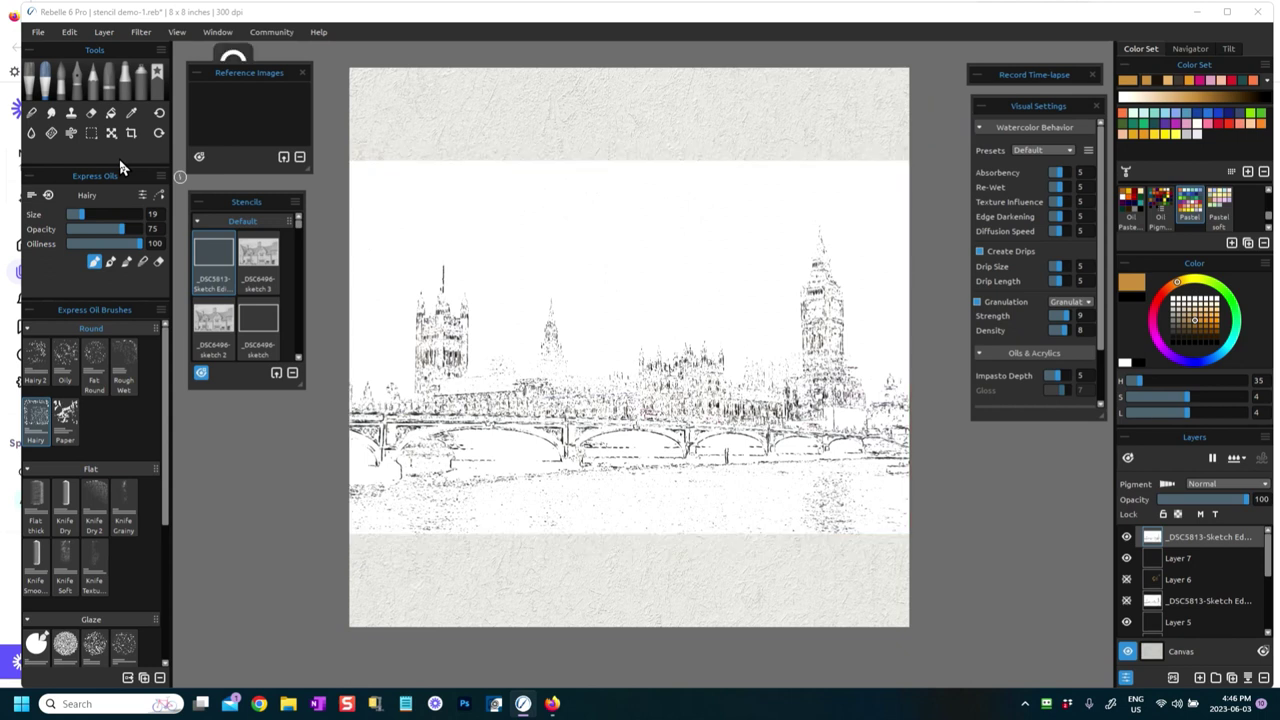
pyautogui.click(294, 200)
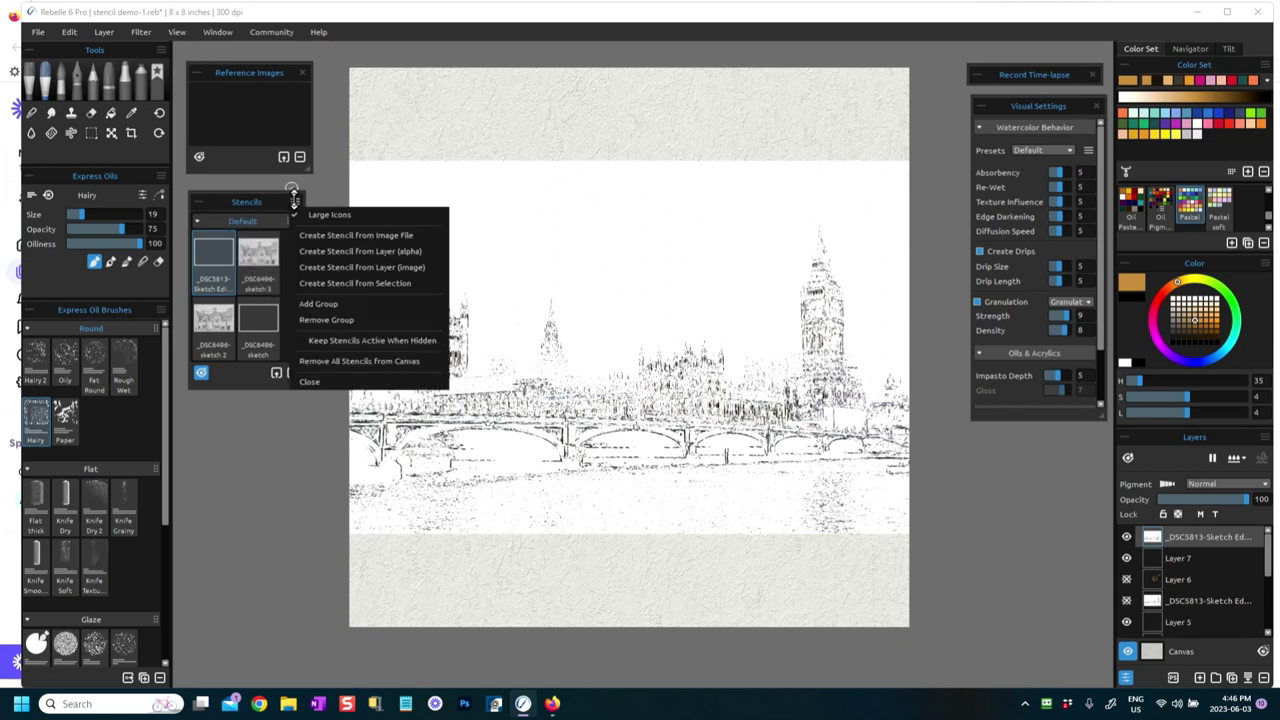
pyautogui.click(352, 268)
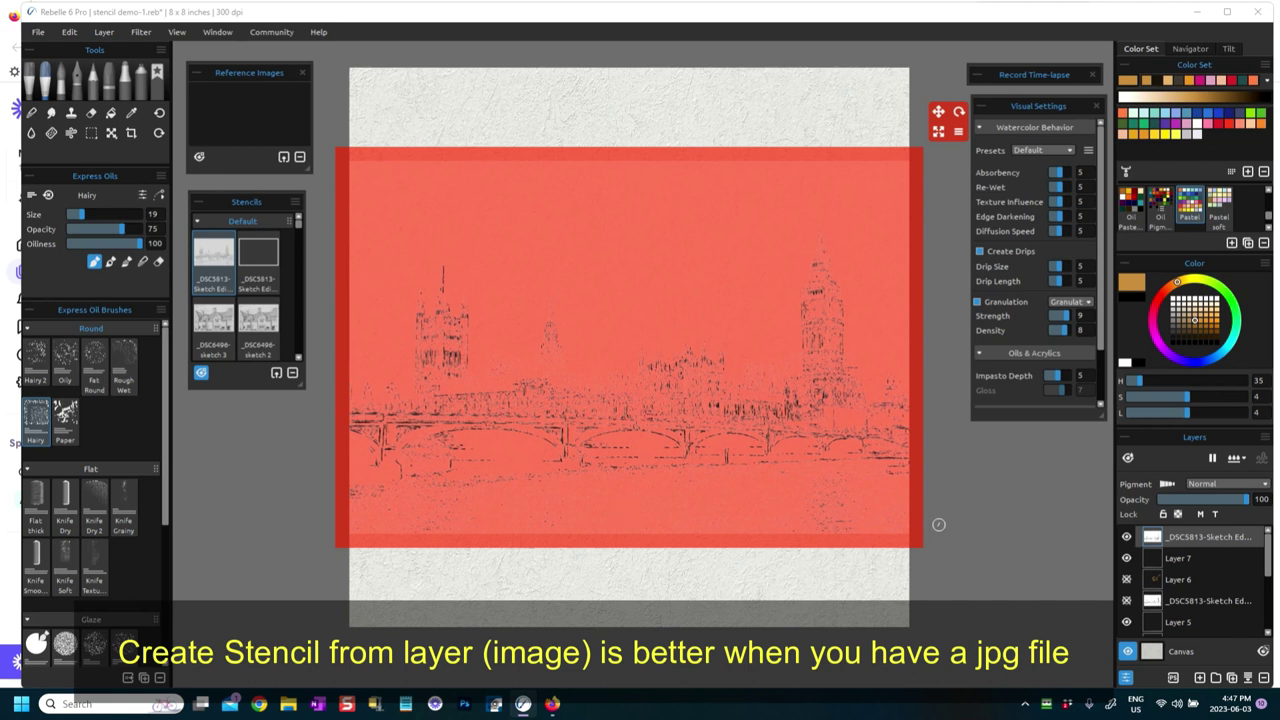
# Add empty Layer 8 on top, then select the _DSC5813-Sketch layer and open its blending modes.
pyautogui.click(1201, 678)
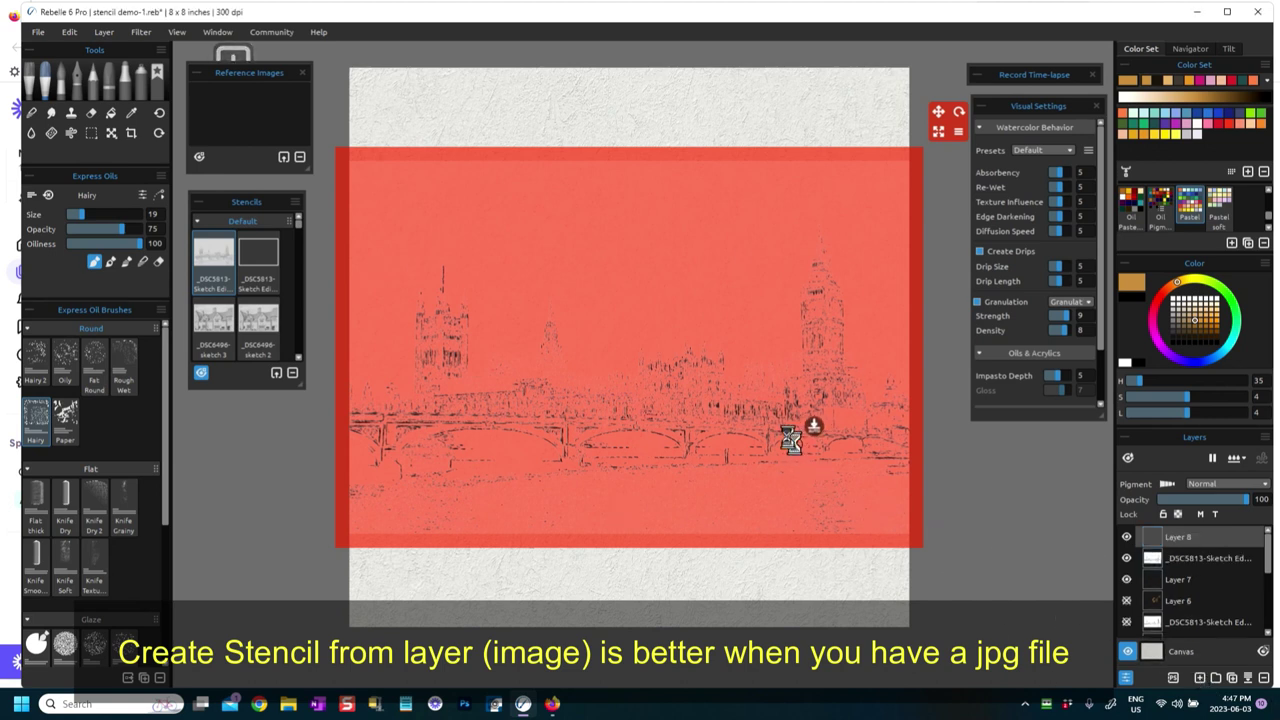
pyautogui.click(1148, 559)
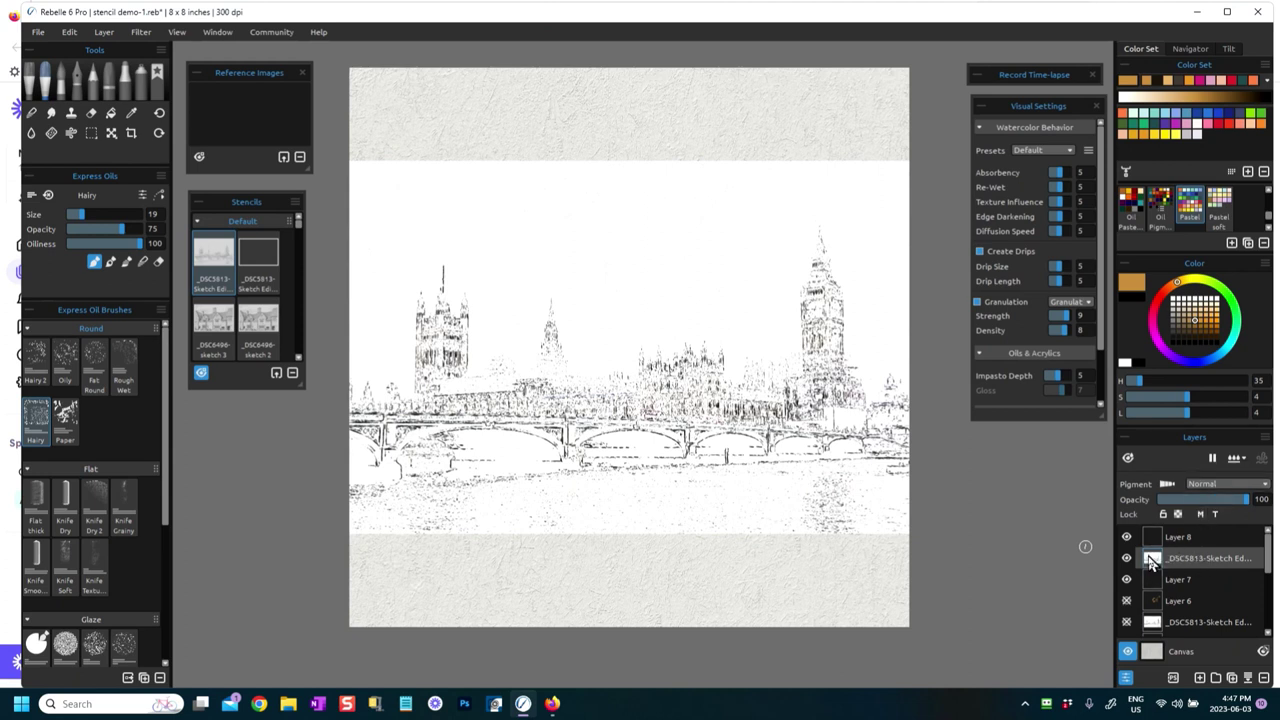
pyautogui.click(1157, 560)
pyautogui.click(1210, 485)
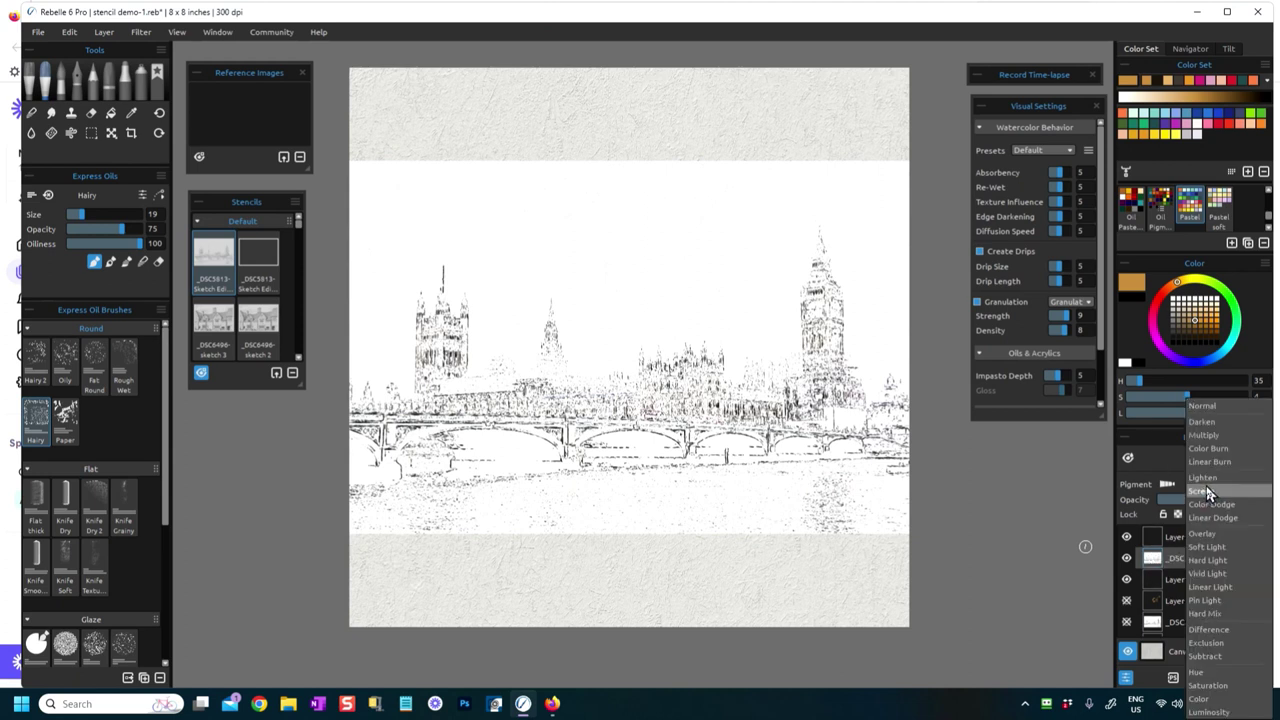
# Set the sketch layer to Multiply, then make Layer 8 visible and the active painting layer.
pyautogui.click(1204, 435)
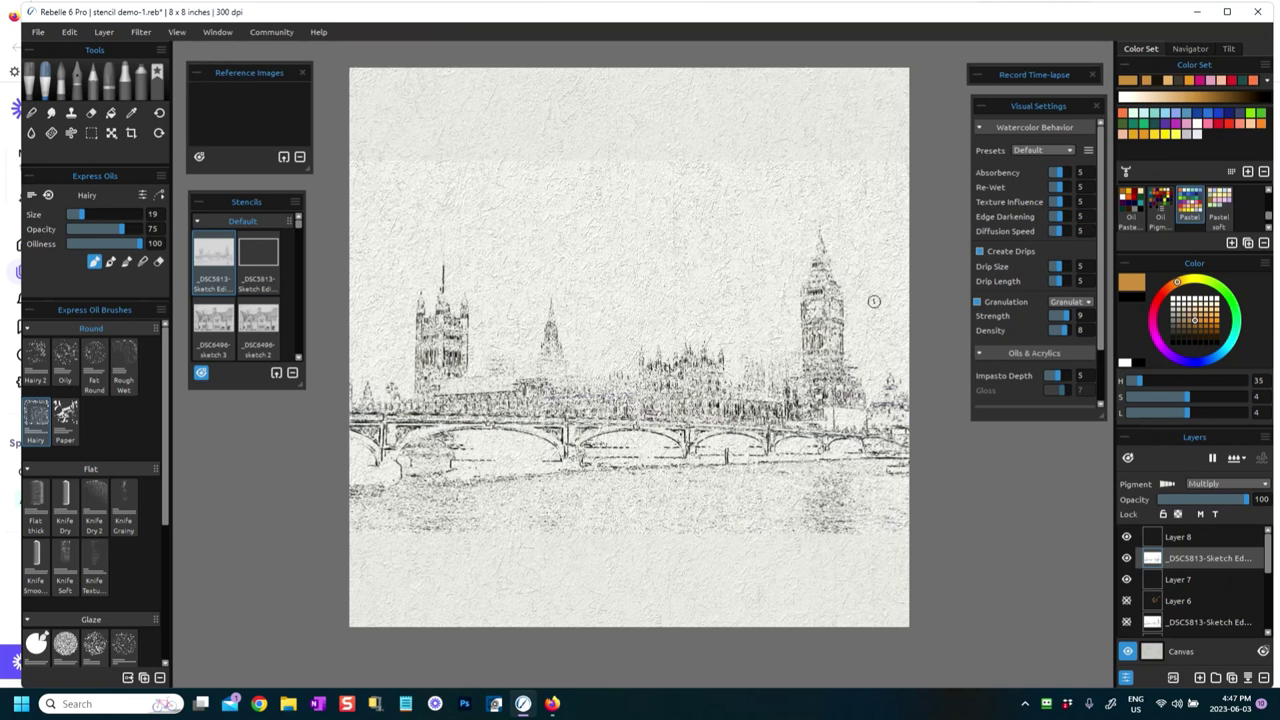
pyautogui.click(1124, 538)
pyautogui.click(1147, 538)
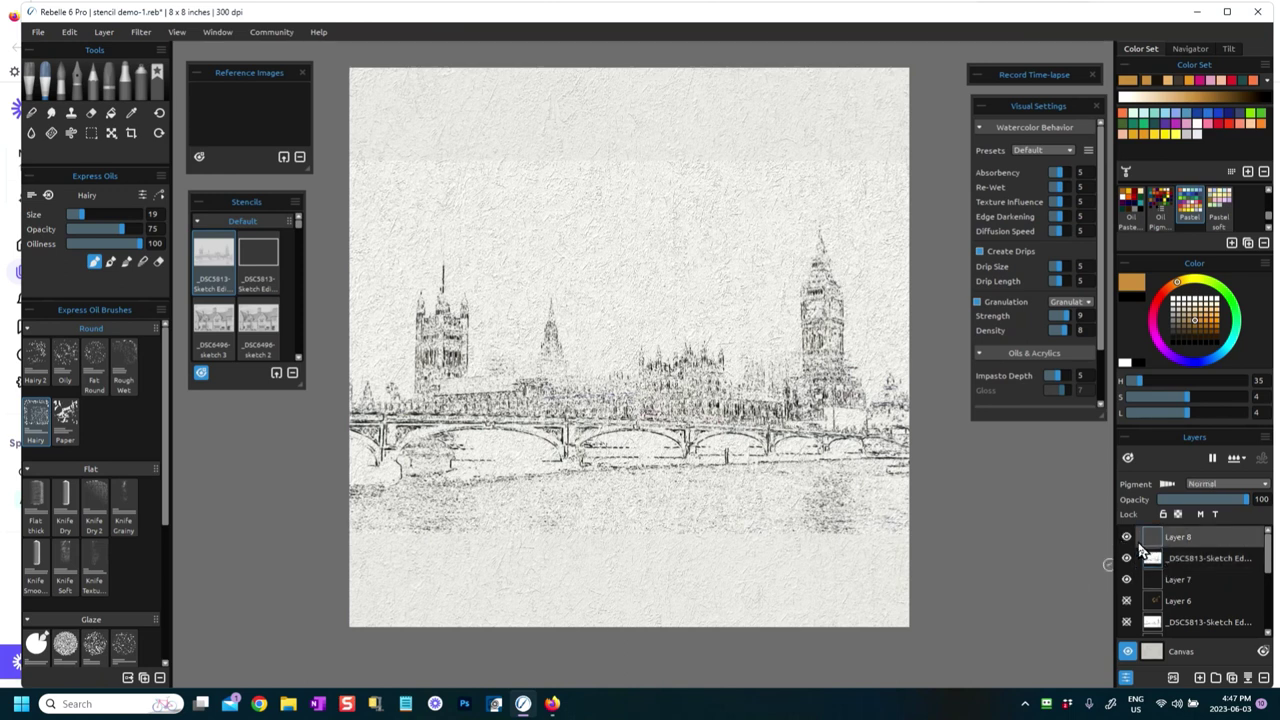
# Paint ochre strokes on Big Ben's lower tower, undo the stray stroke, and hide Layer 8.
pyautogui.click(1200, 322)
pyautogui.moveTo(826, 322); pyautogui.dragTo(828, 345)
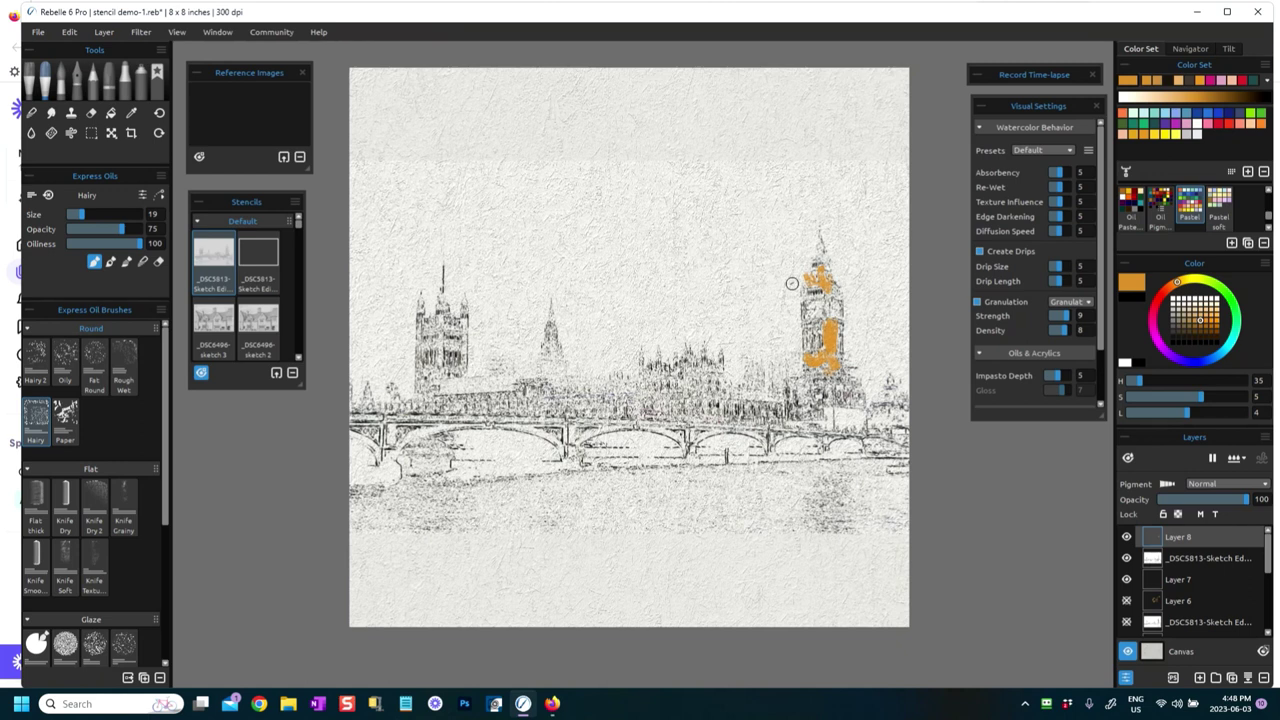
pyautogui.moveTo(656, 238)
pyautogui.mouseDown()
pyautogui.moveTo(678, 243)
pyautogui.moveTo(683, 285)
pyautogui.mouseUp()
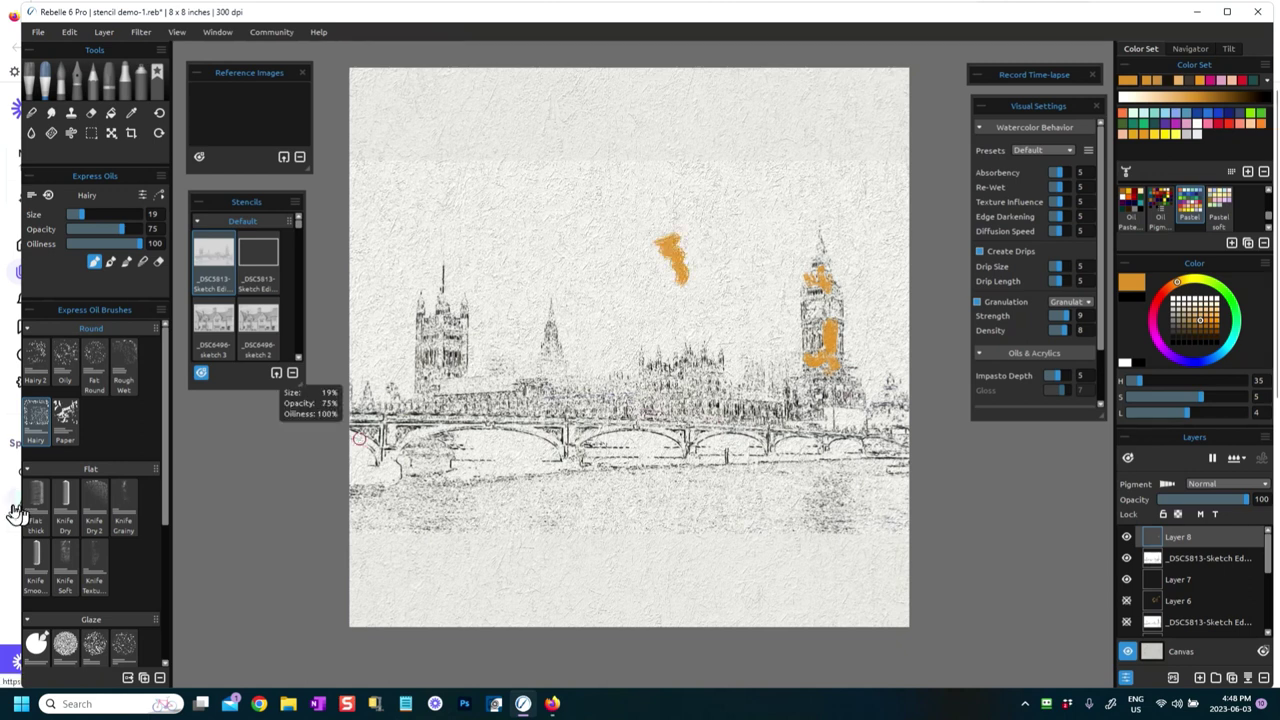
pyautogui.hotkey('ctrl', 'z')
pyautogui.hotkey('ctrl', 'z')
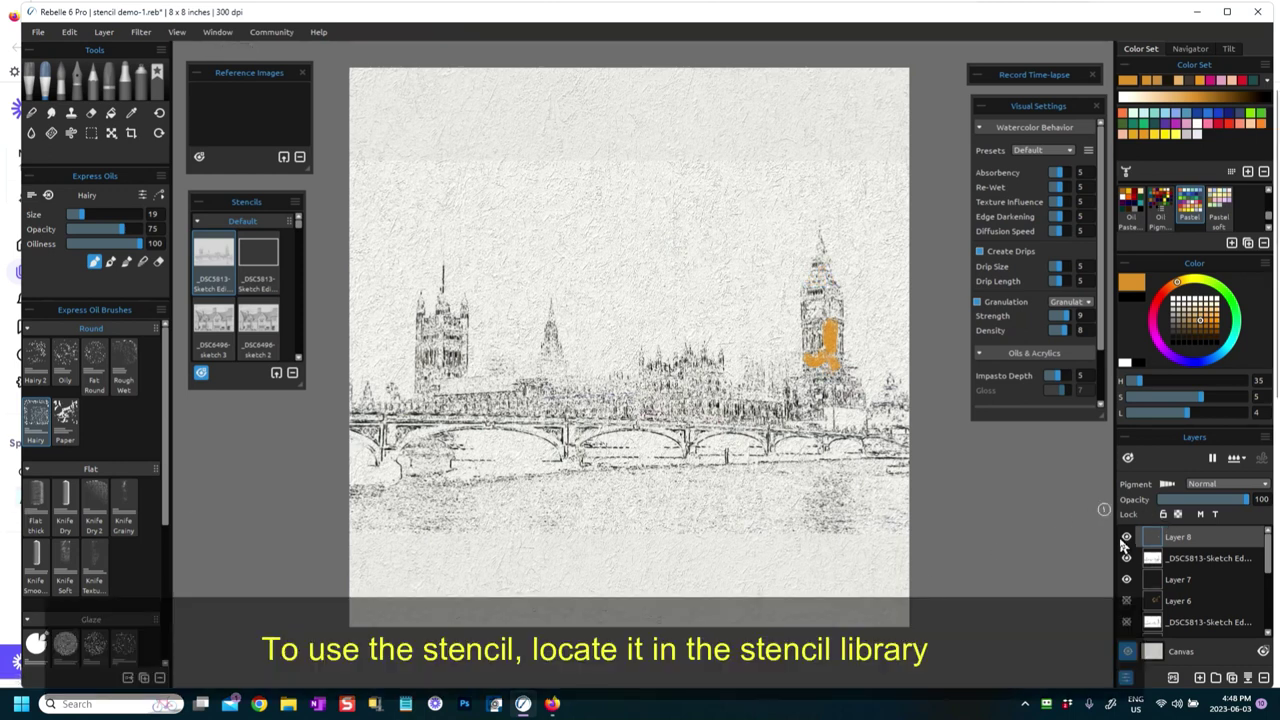
pyautogui.click(1126, 538)
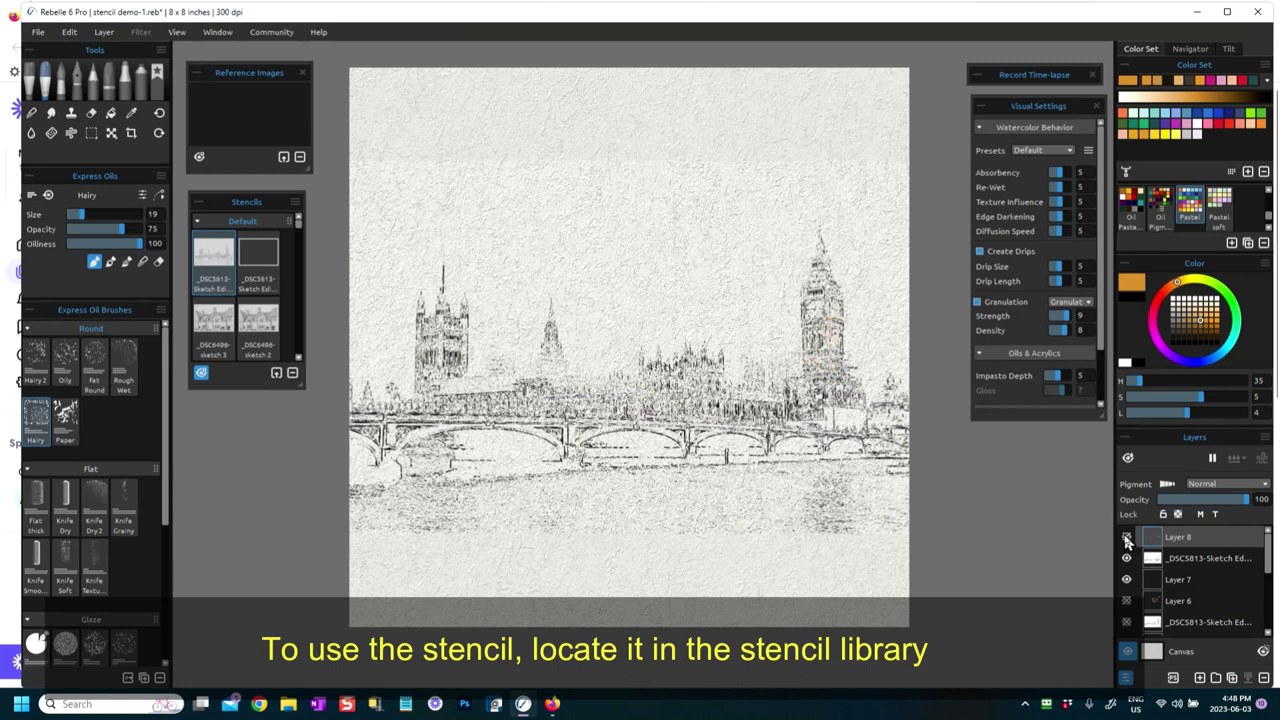
# Add Layer 9, hide the sketch layer, and apply the Westminster Parliament sketch stencil.
pyautogui.click(1201, 679)
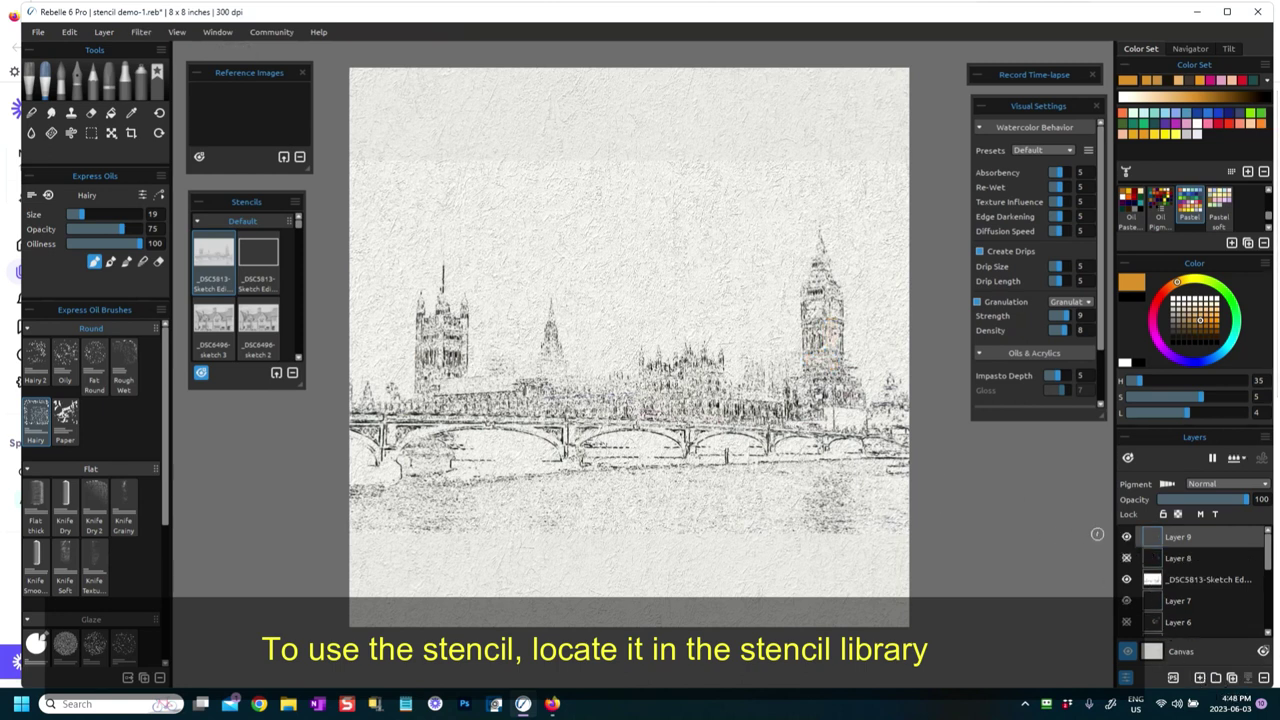
pyautogui.click(1126, 579)
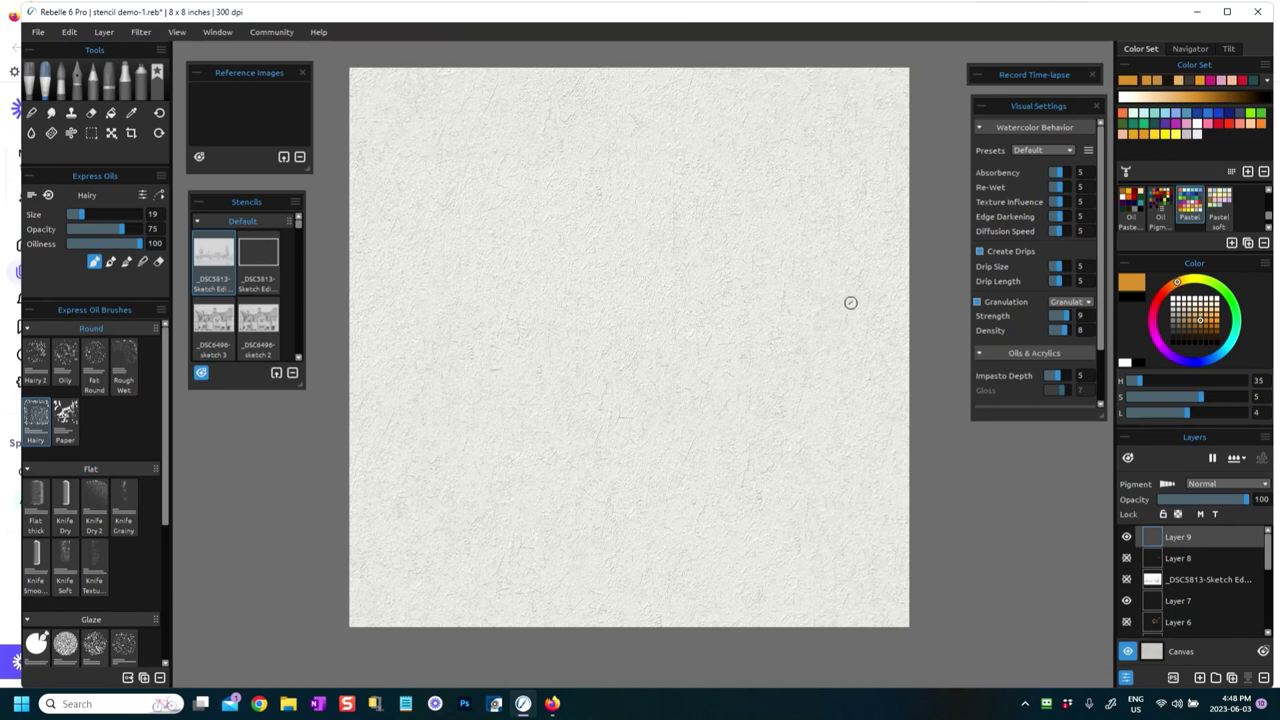
pyautogui.click(213, 267)
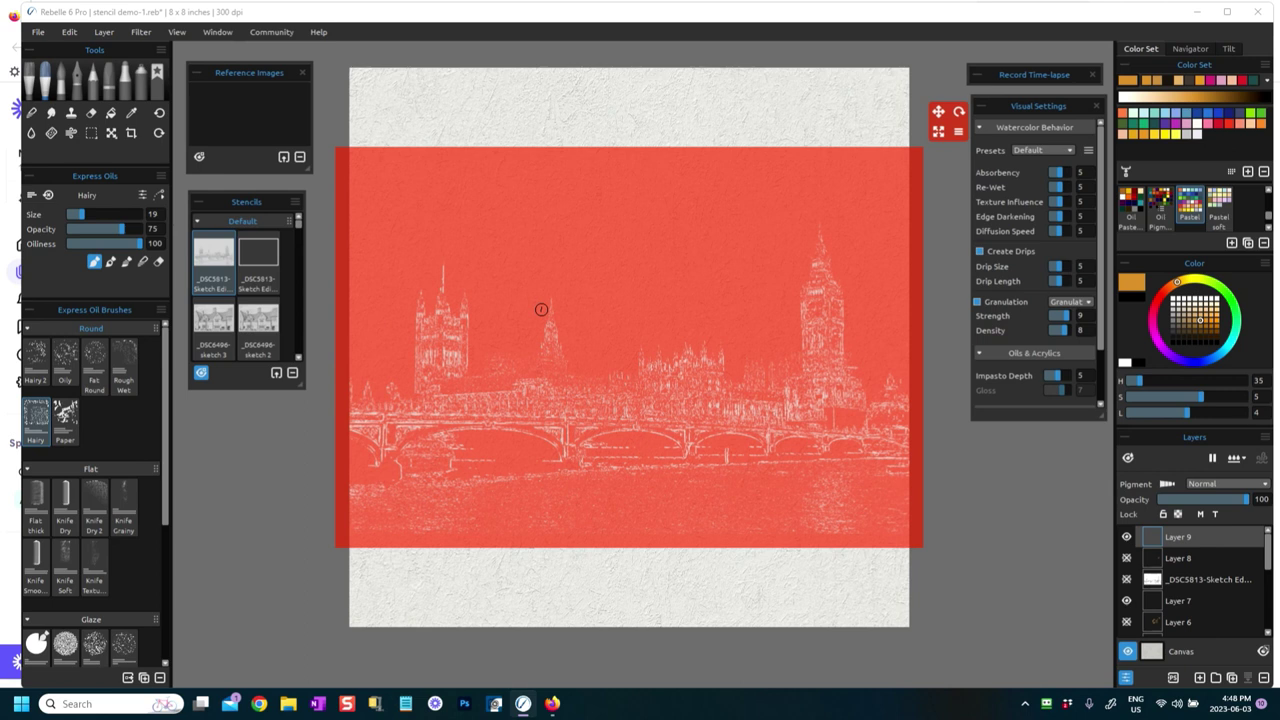
# Zoom in, pick a lighter peach tone, and brush dark brown around Big Ben's base.
pyautogui.scroll(2, 558, 342)
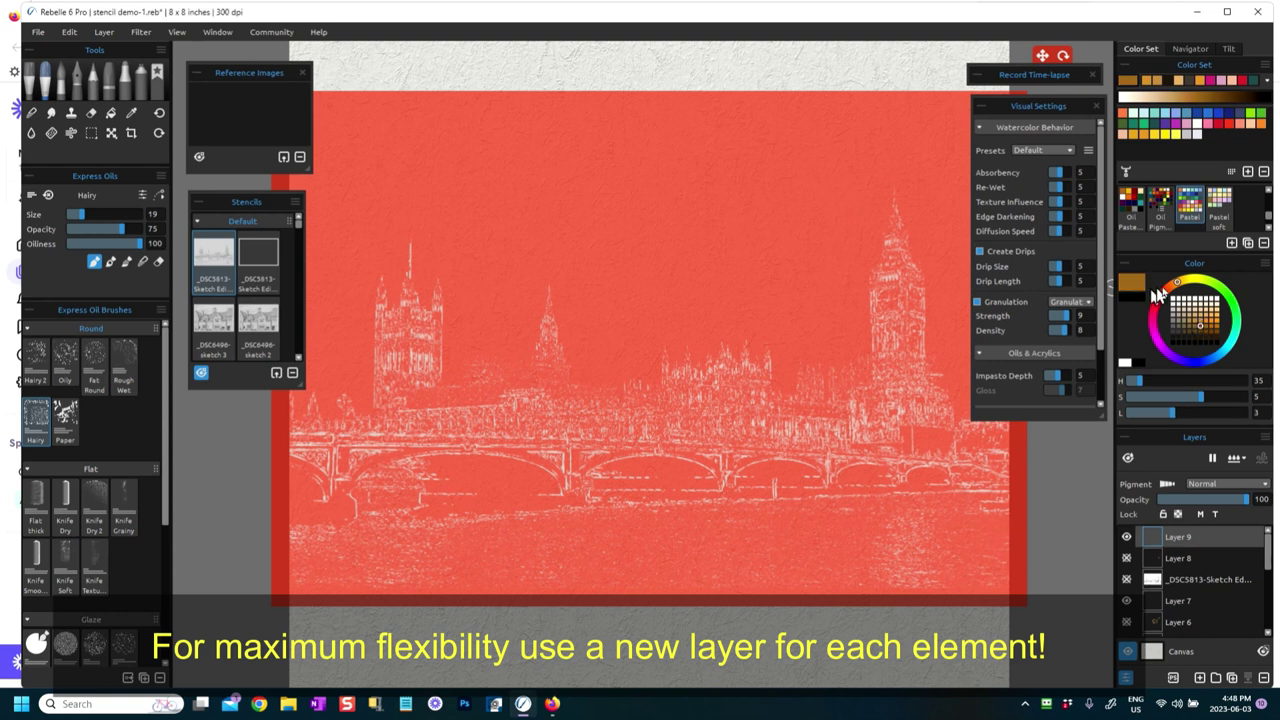
pyautogui.click(1211, 314)
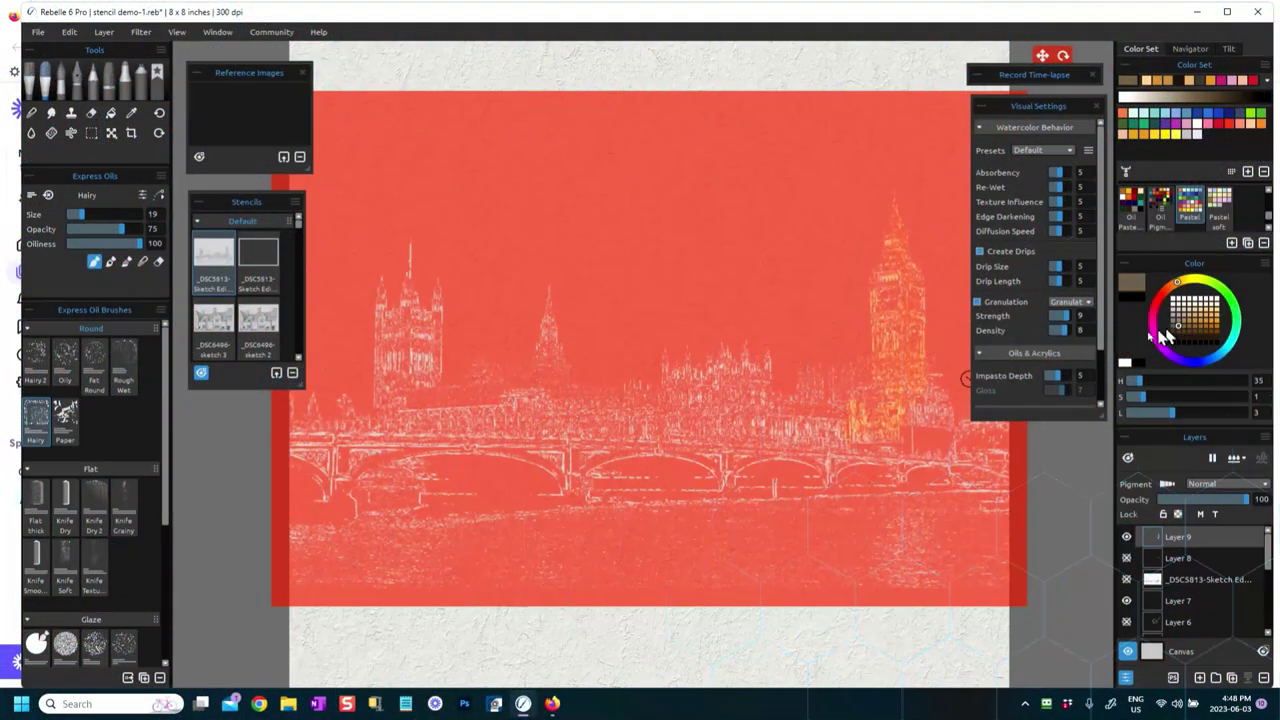
pyautogui.moveTo(920, 410)
pyautogui.mouseDown()
pyautogui.moveTo(853, 408)
pyautogui.moveTo(855, 437)
pyautogui.moveTo(879, 435)
pyautogui.moveTo(890, 415)
pyautogui.moveTo(868, 389)
pyautogui.moveTo(919, 405)
pyautogui.moveTo(941, 391)
pyautogui.moveTo(923, 382)
pyautogui.moveTo(941, 419)
pyautogui.mouseUp()
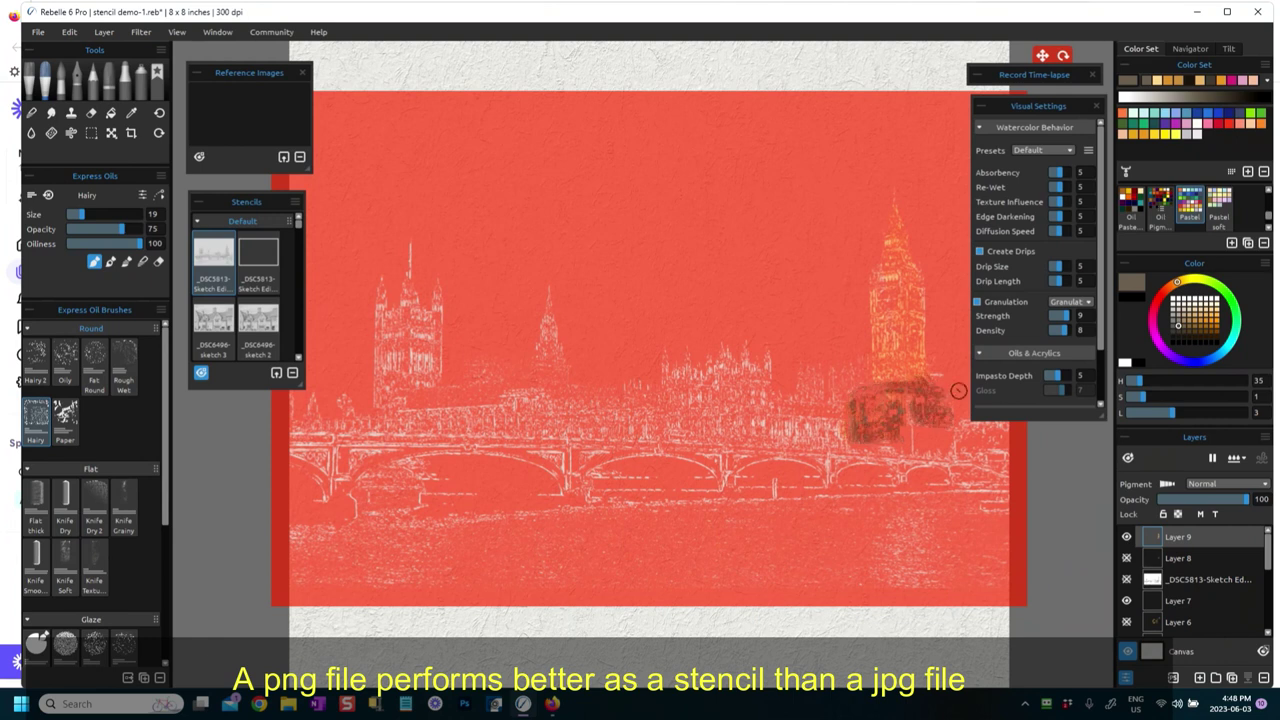
# Pick a teal green from the Color Set and darken it slightly.
pyautogui.click(1143, 125)
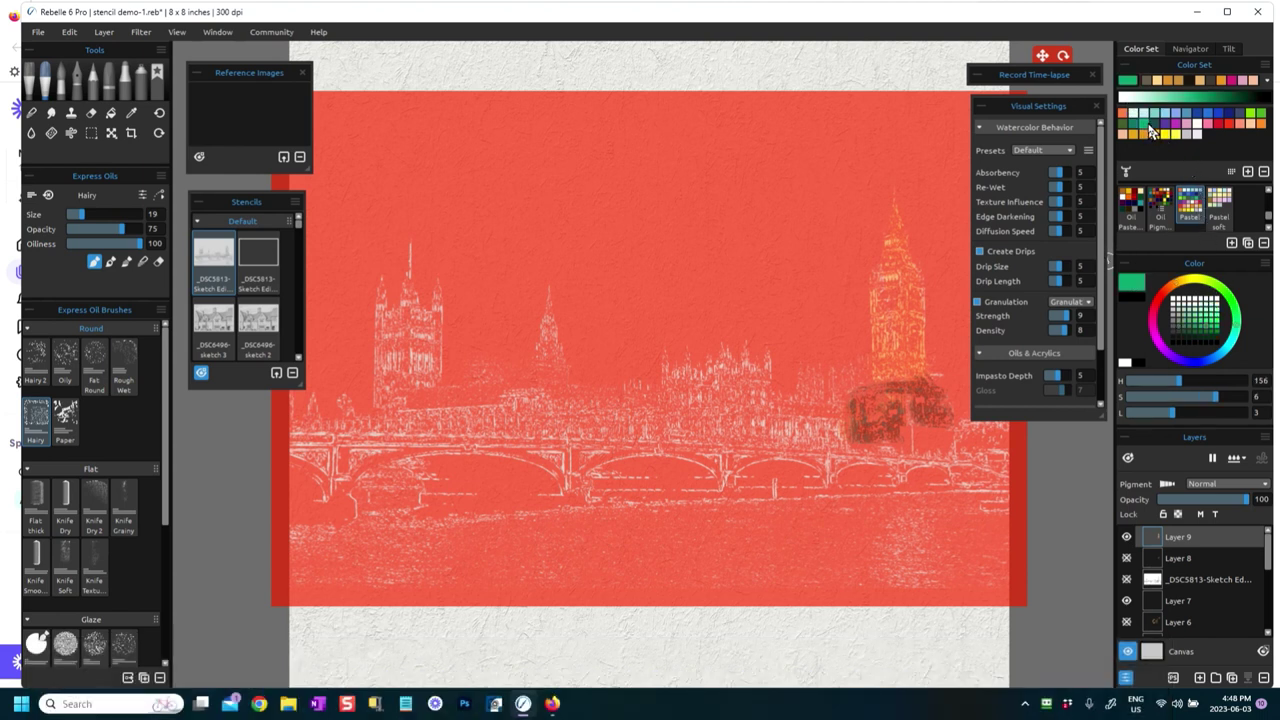
pyautogui.click(1205, 330)
pyautogui.click(1203, 328)
pyautogui.click(333, 454)
# Paint the bridge deck, arches and left pillar green through the stencil.
pyautogui.moveTo(333, 460)
pyautogui.mouseDown()
pyautogui.moveTo(298, 446)
pyautogui.moveTo(357, 444)
pyautogui.moveTo(337, 468)
pyautogui.moveTo(376, 439)
pyautogui.moveTo(442, 443)
pyautogui.moveTo(385, 457)
pyautogui.moveTo(555, 458)
pyautogui.mouseUp()
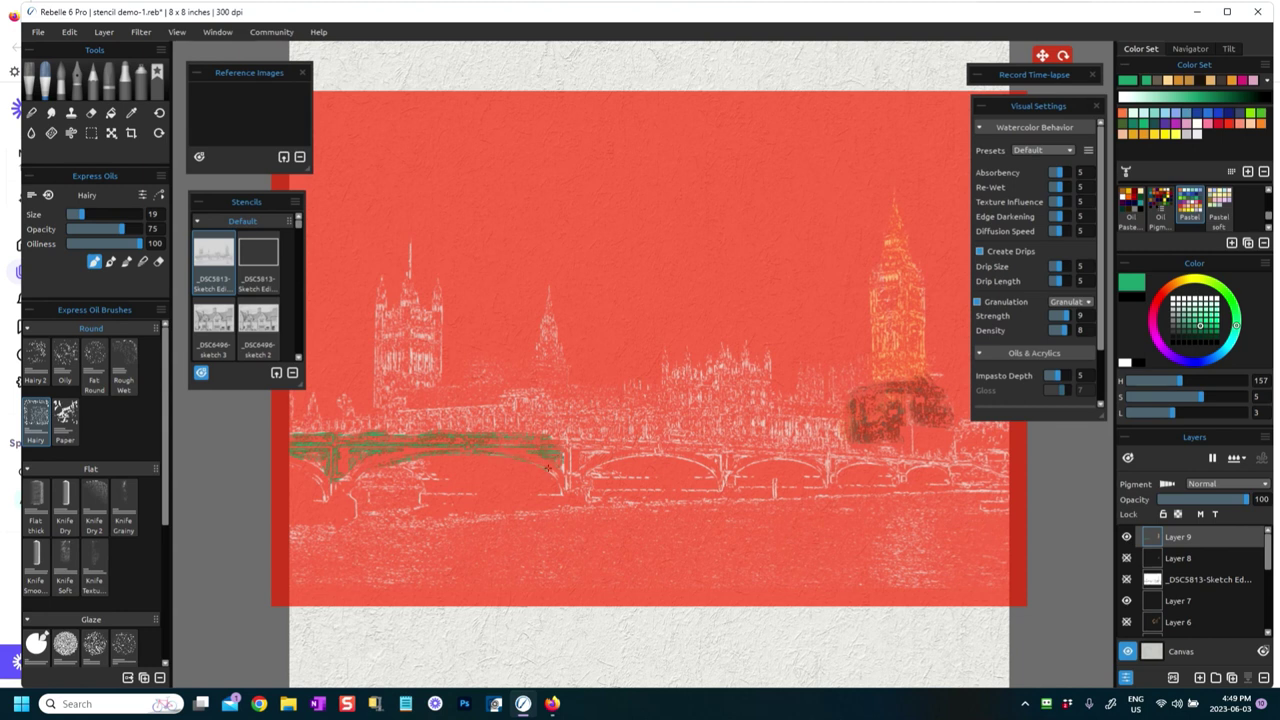
pyautogui.moveTo(325, 481); pyautogui.dragTo(326, 500)
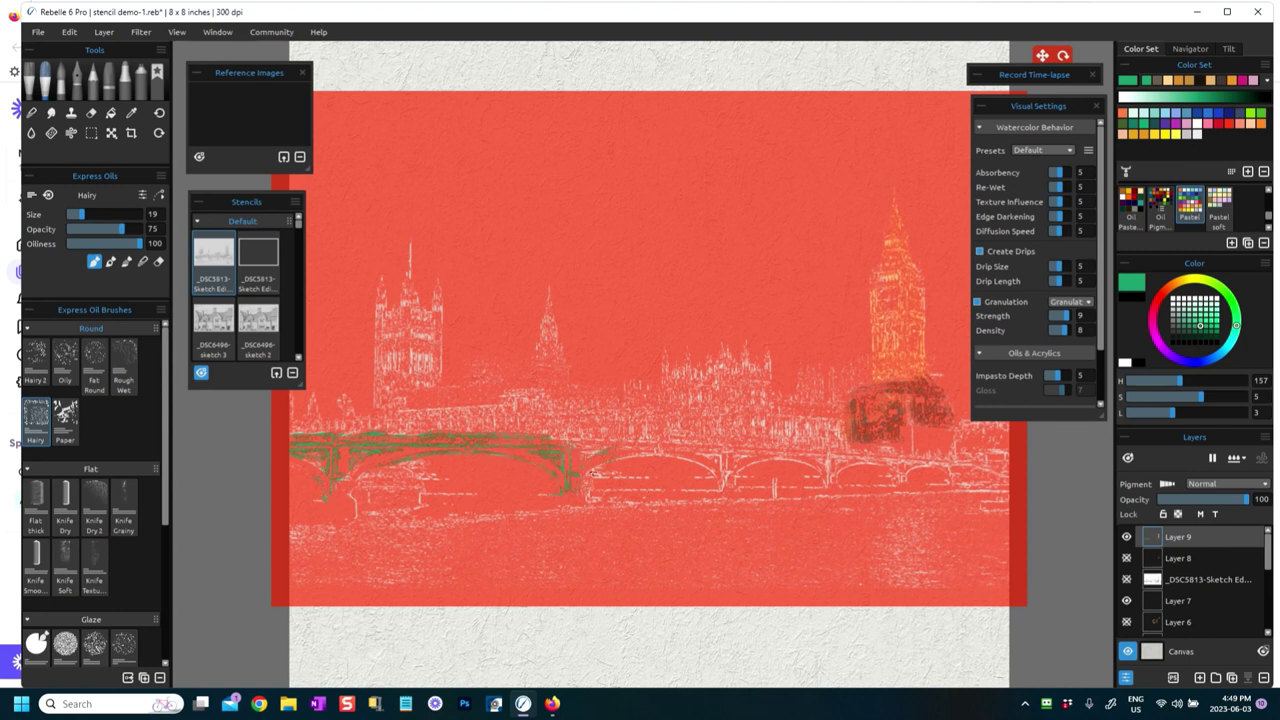
pyautogui.moveTo(591, 473)
pyautogui.mouseDown()
pyautogui.moveTo(592, 505)
pyautogui.moveTo(650, 446)
pyautogui.moveTo(705, 455)
pyautogui.moveTo(730, 490)
pyautogui.mouseUp()
pyautogui.moveTo(574, 444)
pyautogui.mouseDown()
pyautogui.moveTo(741, 449)
pyautogui.moveTo(728, 471)
pyautogui.moveTo(779, 457)
pyautogui.moveTo(821, 481)
pyautogui.moveTo(829, 462)
pyautogui.moveTo(957, 466)
pyautogui.moveTo(946, 459)
pyautogui.moveTo(950, 475)
pyautogui.moveTo(971, 476)
pyautogui.moveTo(954, 460)
pyautogui.moveTo(1008, 466)
pyautogui.mouseUp()
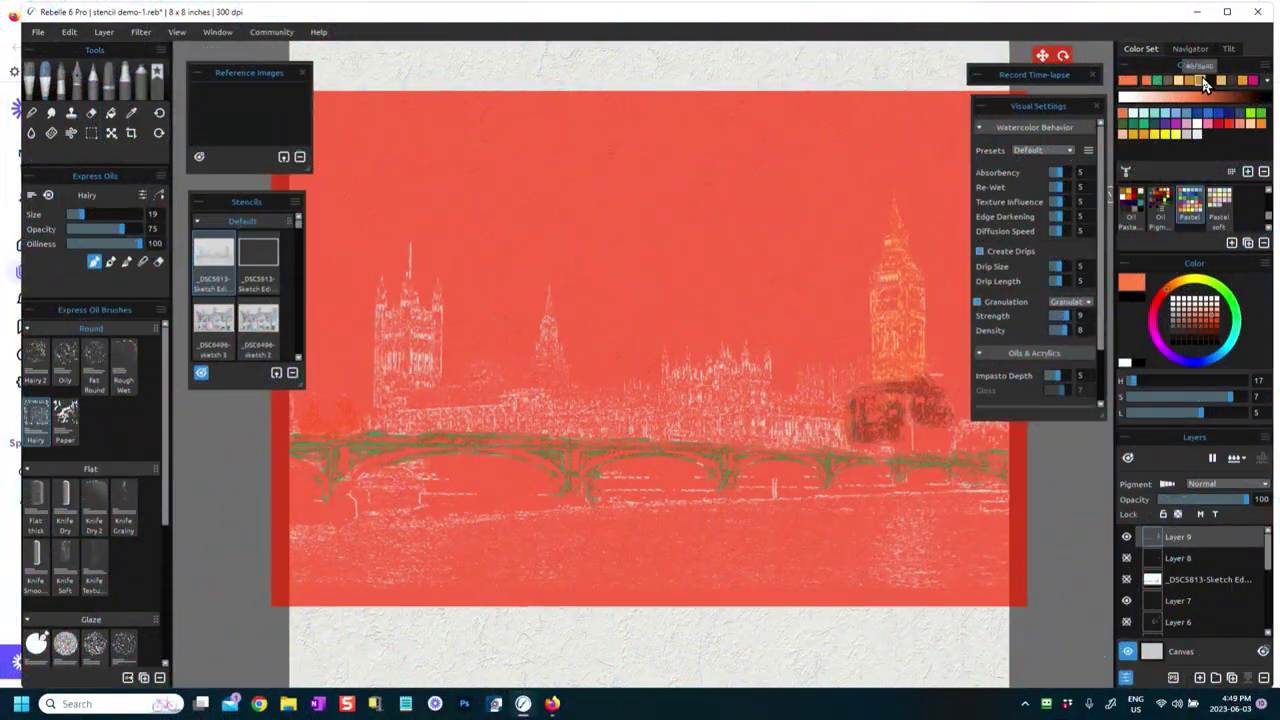
pyautogui.click(1201, 79)
# Brush tan ochre across the Parliament skyline and down the left Victoria Tower.
pyautogui.moveTo(379, 405)
pyautogui.mouseDown()
pyautogui.moveTo(456, 420)
pyautogui.moveTo(527, 391)
pyautogui.moveTo(546, 399)
pyautogui.moveTo(543, 423)
pyautogui.moveTo(441, 432)
pyautogui.moveTo(564, 411)
pyautogui.moveTo(557, 429)
pyautogui.moveTo(594, 417)
pyautogui.moveTo(587, 409)
pyautogui.moveTo(593, 424)
pyautogui.moveTo(637, 425)
pyautogui.moveTo(656, 398)
pyautogui.moveTo(630, 416)
pyautogui.moveTo(627, 389)
pyautogui.moveTo(651, 397)
pyautogui.moveTo(666, 366)
pyautogui.moveTo(670, 419)
pyautogui.moveTo(670, 368)
pyautogui.moveTo(685, 405)
pyautogui.moveTo(710, 360)
pyautogui.moveTo(730, 379)
pyautogui.moveTo(773, 361)
pyautogui.moveTo(765, 409)
pyautogui.moveTo(742, 436)
pyautogui.moveTo(700, 410)
pyautogui.mouseUp()
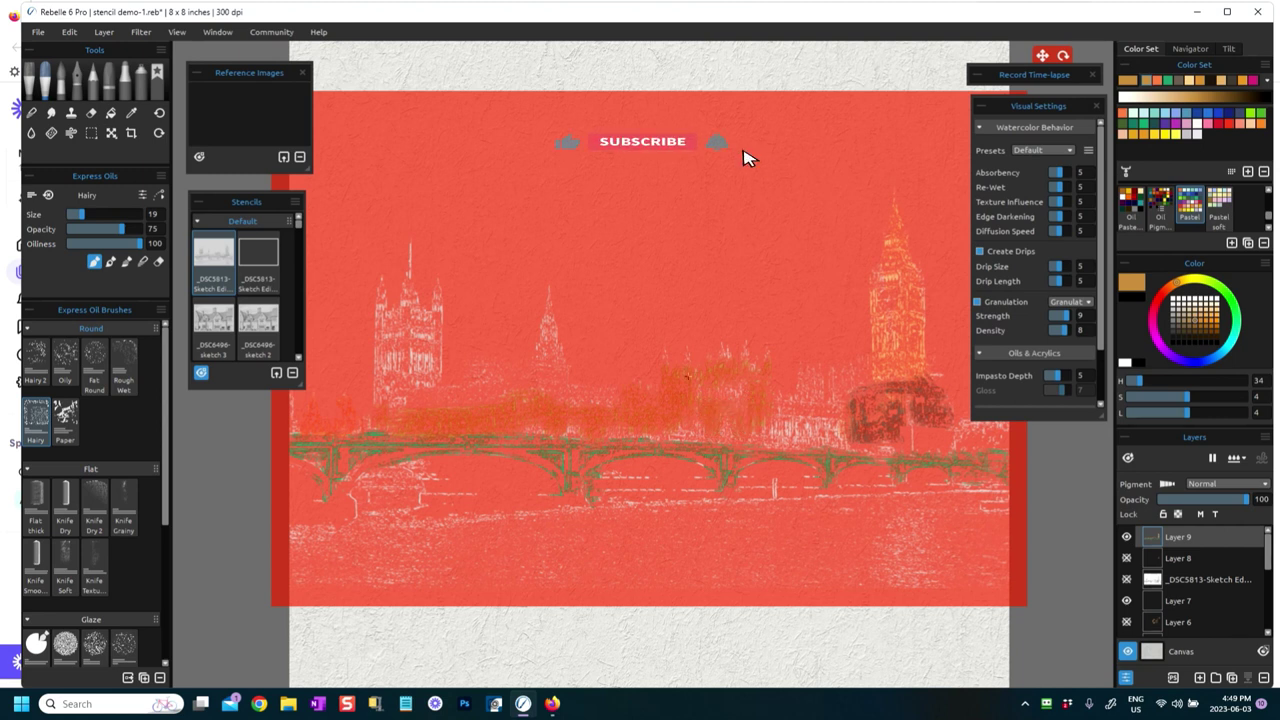
pyautogui.moveTo(775, 440)
pyautogui.mouseDown()
pyautogui.moveTo(815, 440)
pyautogui.moveTo(822, 425)
pyautogui.moveTo(788, 428)
pyautogui.mouseUp()
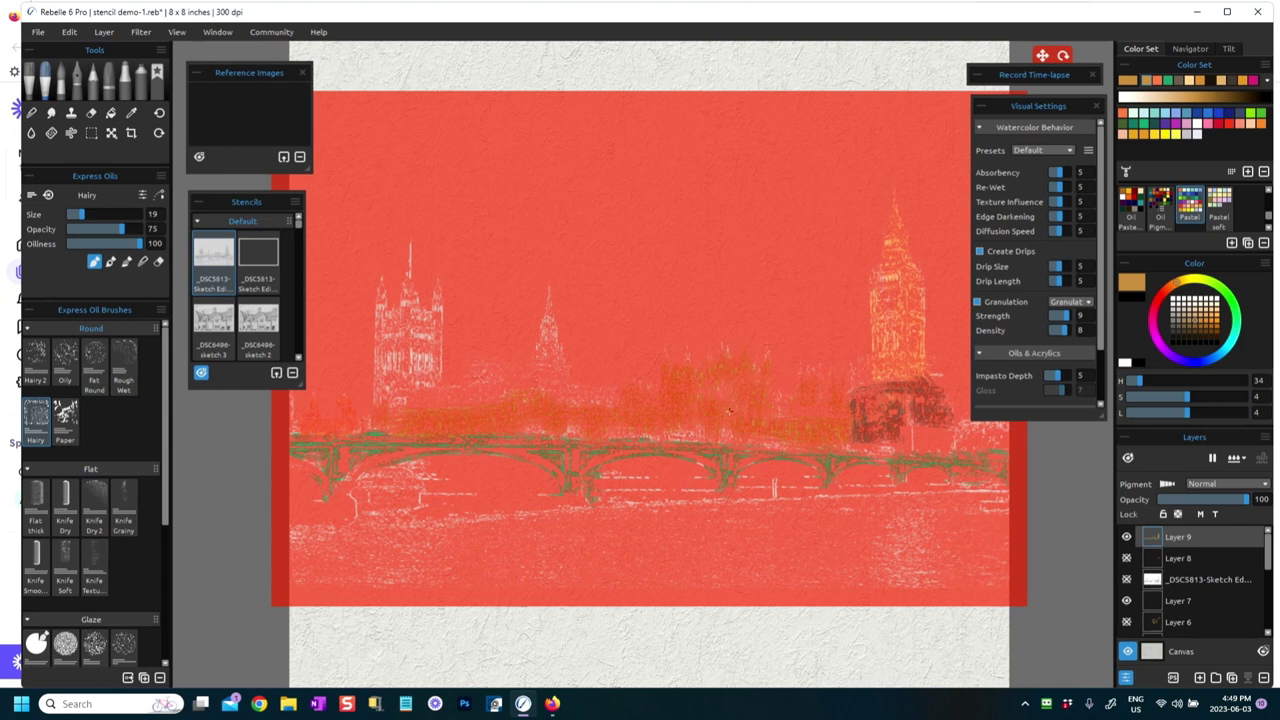
pyautogui.moveTo(730, 411); pyautogui.dragTo(691, 431)
pyautogui.moveTo(420, 314)
pyautogui.mouseDown()
pyautogui.moveTo(390, 344)
pyautogui.moveTo(387, 318)
pyautogui.moveTo(380, 409)
pyautogui.moveTo(407, 397)
pyautogui.moveTo(407, 256)
pyautogui.moveTo(398, 302)
pyautogui.moveTo(379, 304)
pyautogui.moveTo(378, 355)
pyautogui.mouseUp()
pyautogui.moveTo(434, 281)
pyautogui.mouseDown()
pyautogui.moveTo(447, 323)
pyautogui.moveTo(428, 379)
pyautogui.mouseUp()
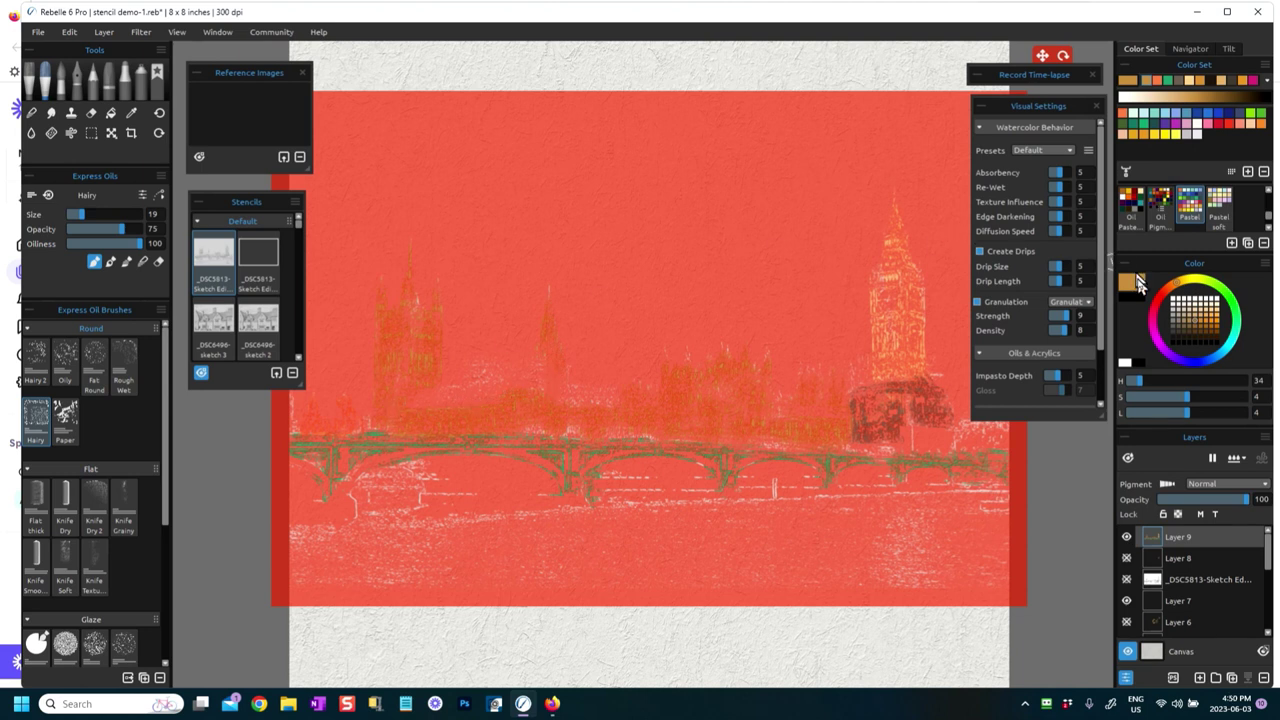
# Desaturate the paint colour to grey and bring back the Visual Settings panel.
pyautogui.click(1177, 326)
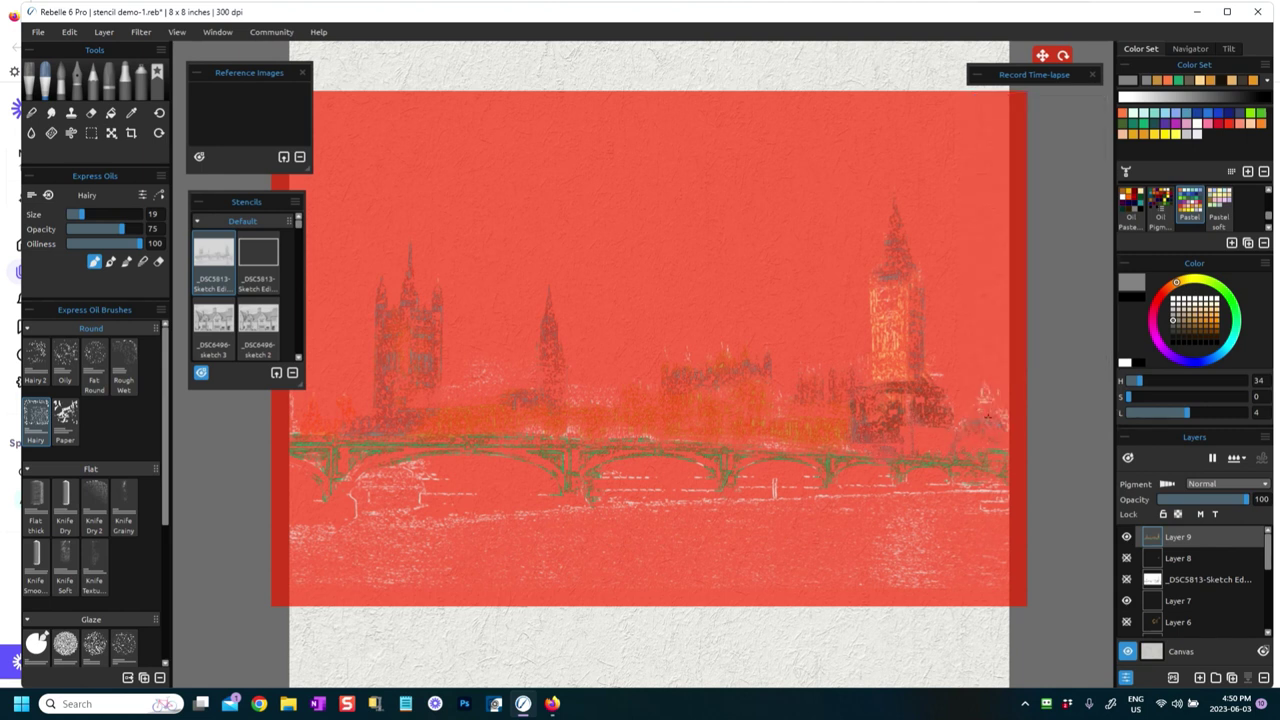
pyautogui.press('v')
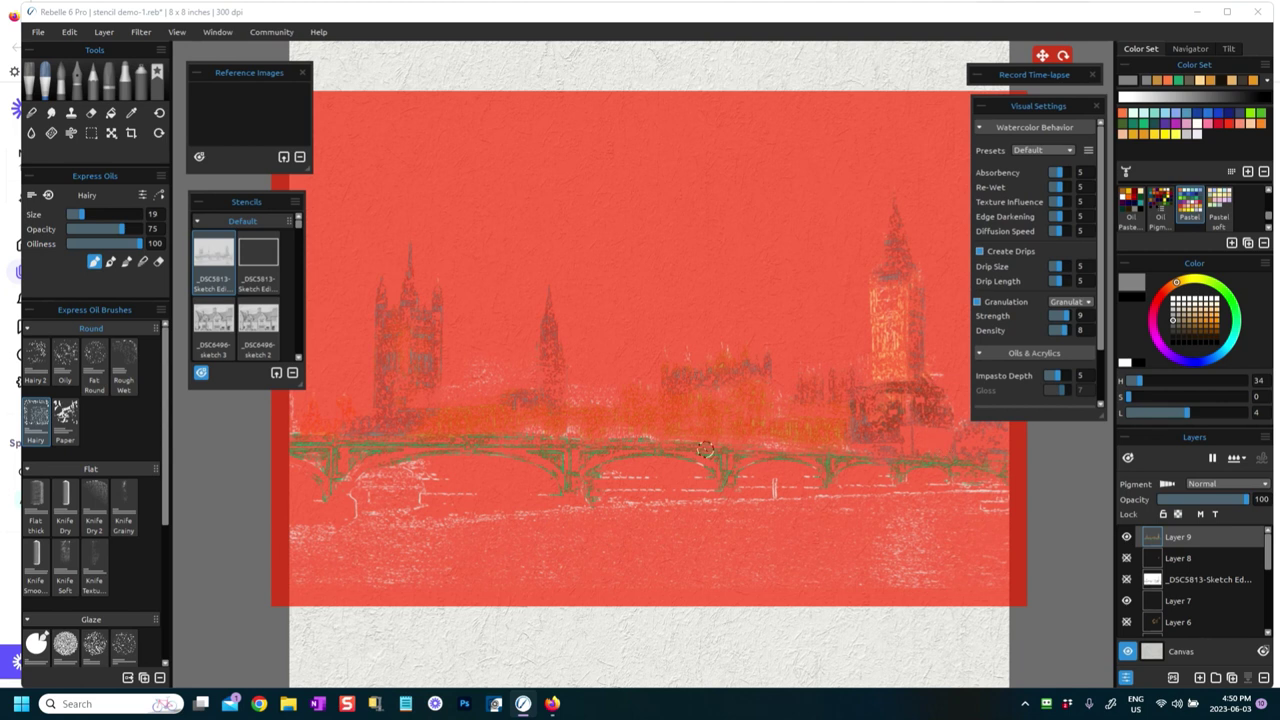
# Zoom out, shift the view left, and remove the Westminster stencil from the canvas.
pyautogui.scroll(-3, 806, 503)
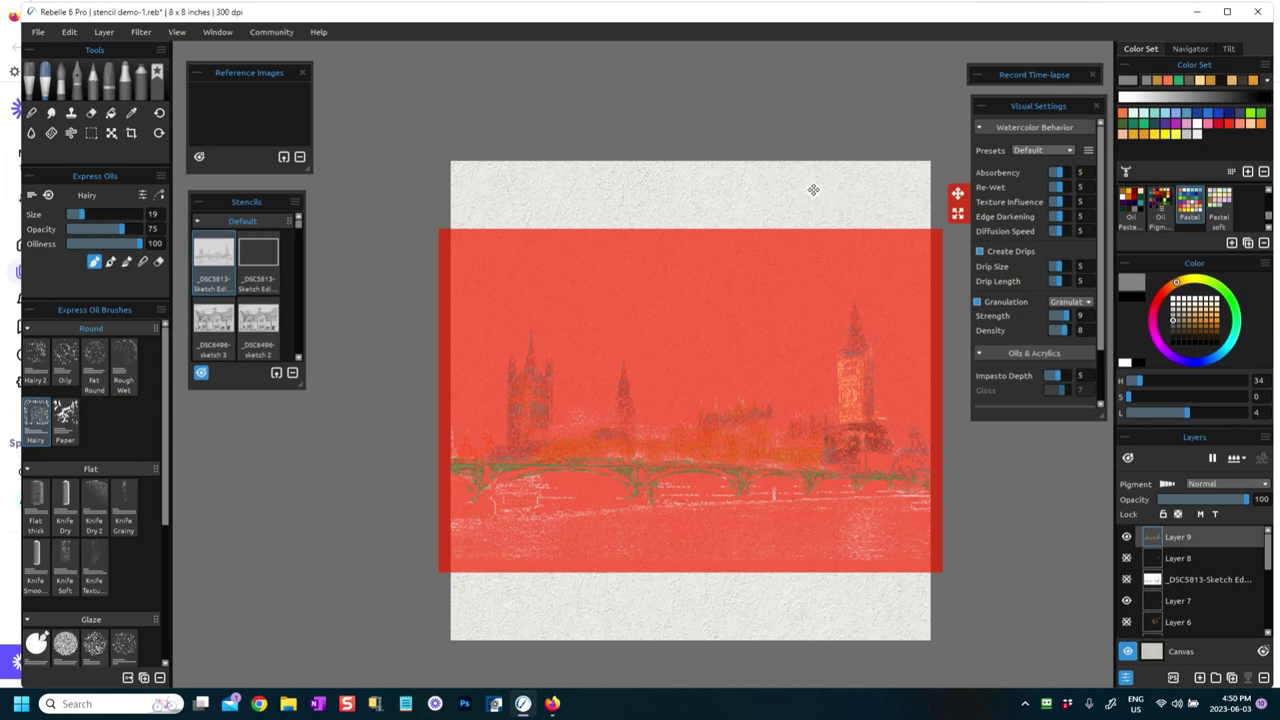
pyautogui.moveTo(813, 190); pyautogui.dragTo(728, 191)
pyautogui.click(893, 217)
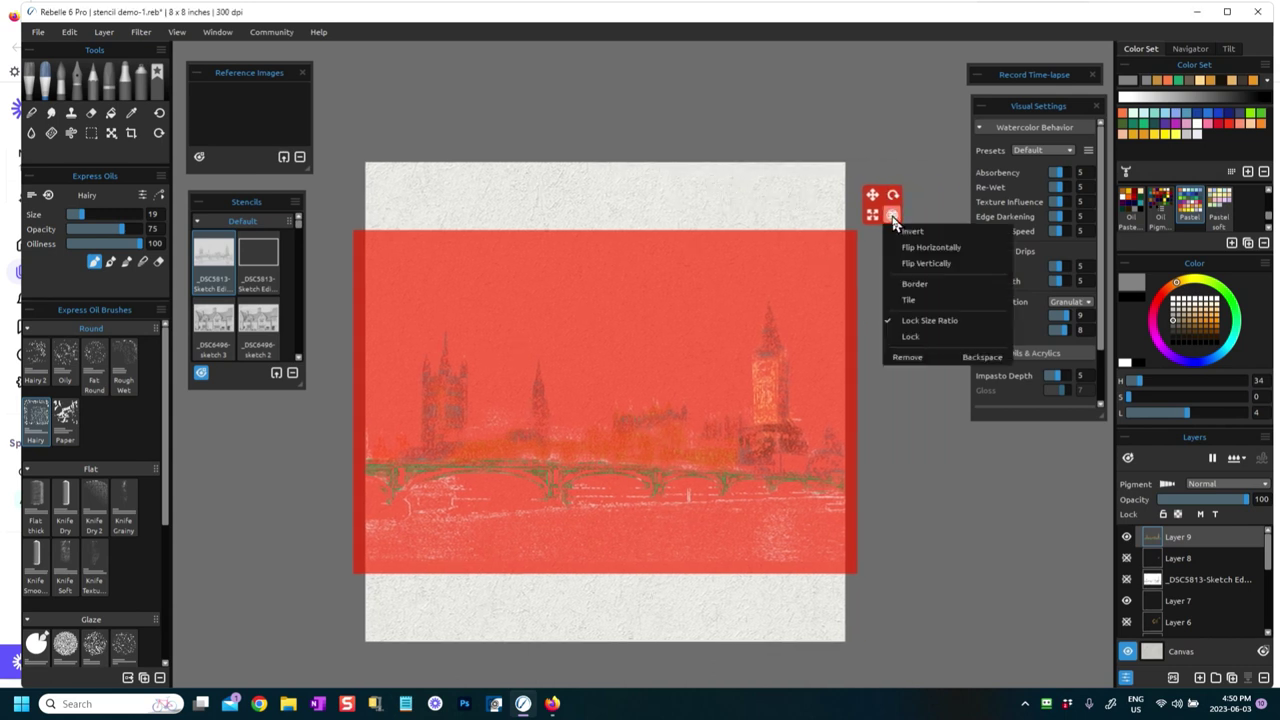
pyautogui.click(906, 357)
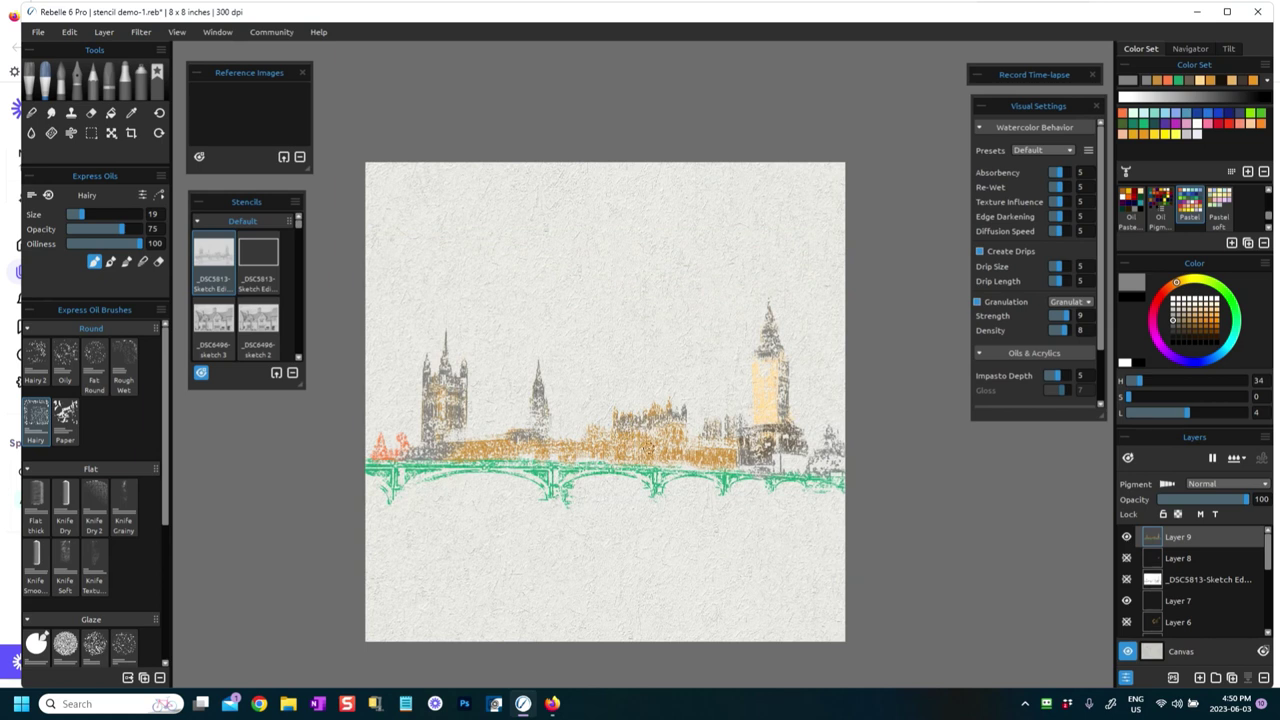
pyautogui.scroll(1, 647, 446)
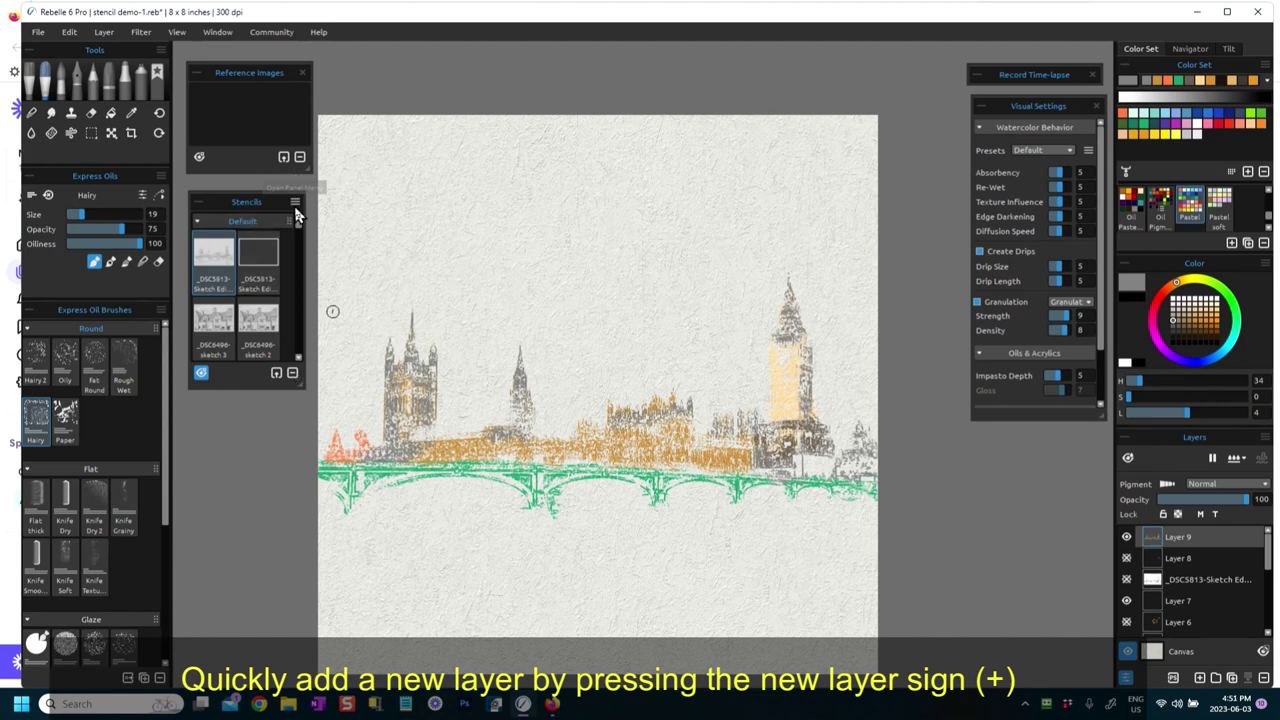
pyautogui.click(295, 201)
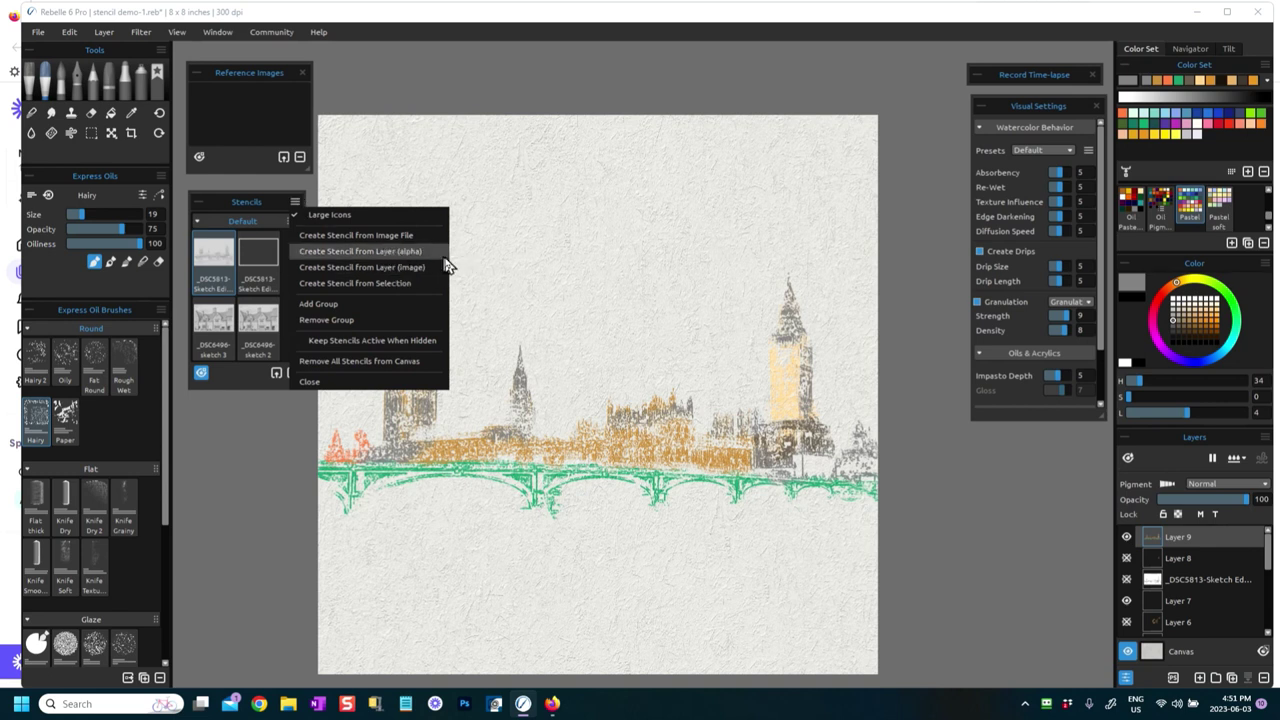
pyautogui.click(295, 205)
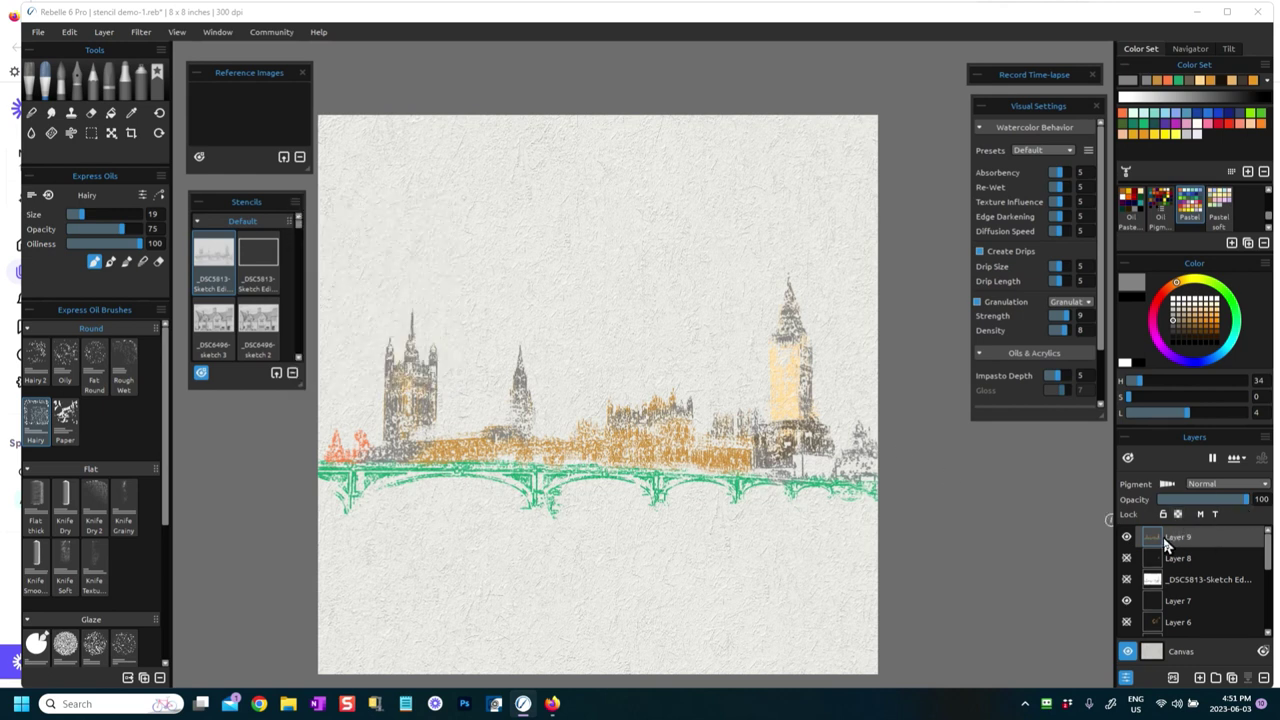
# Set Layer 9's blend mode to Multiply and zoom out to view the result.
pyautogui.click(1215, 485)
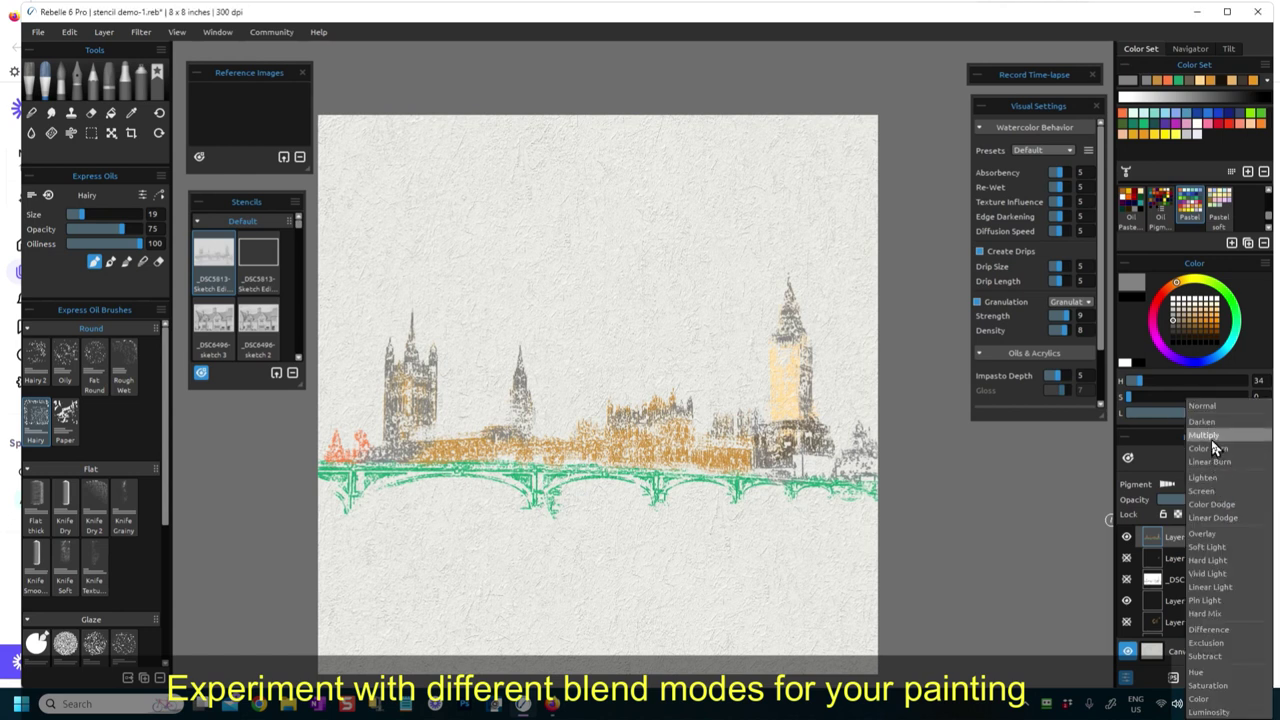
pyautogui.click(1213, 438)
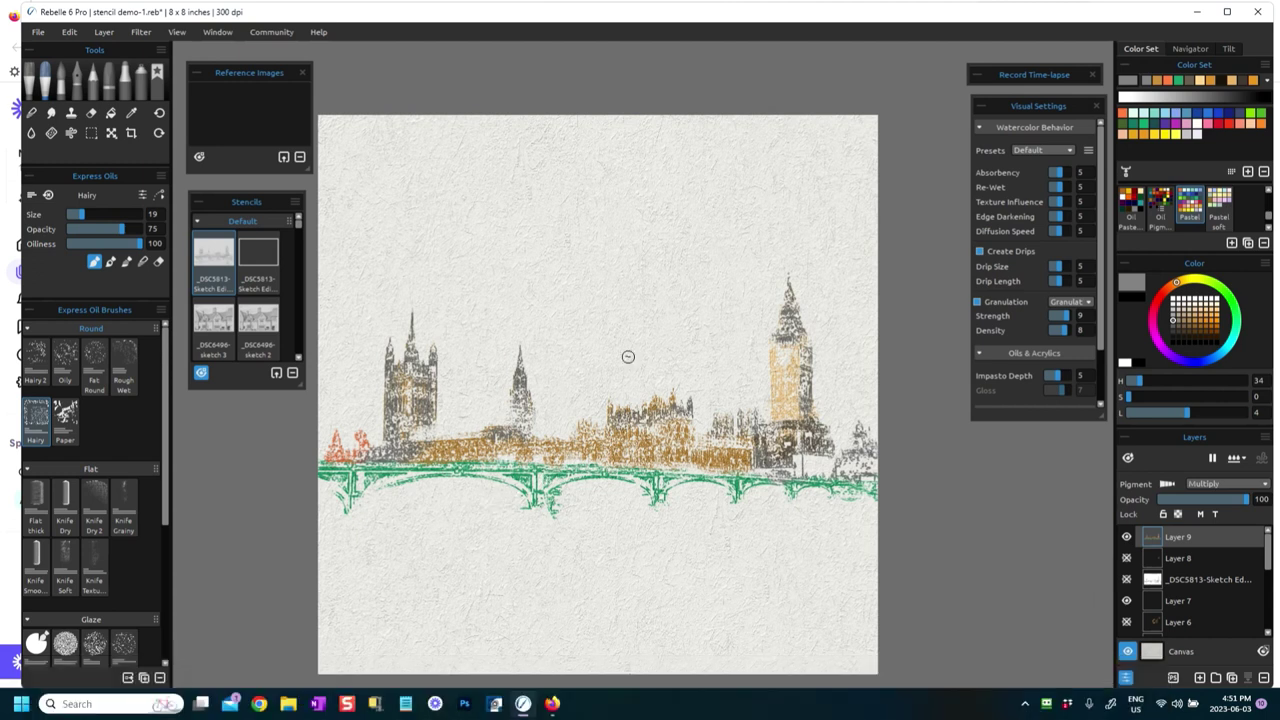
pyautogui.scroll(-1, 682, 436)
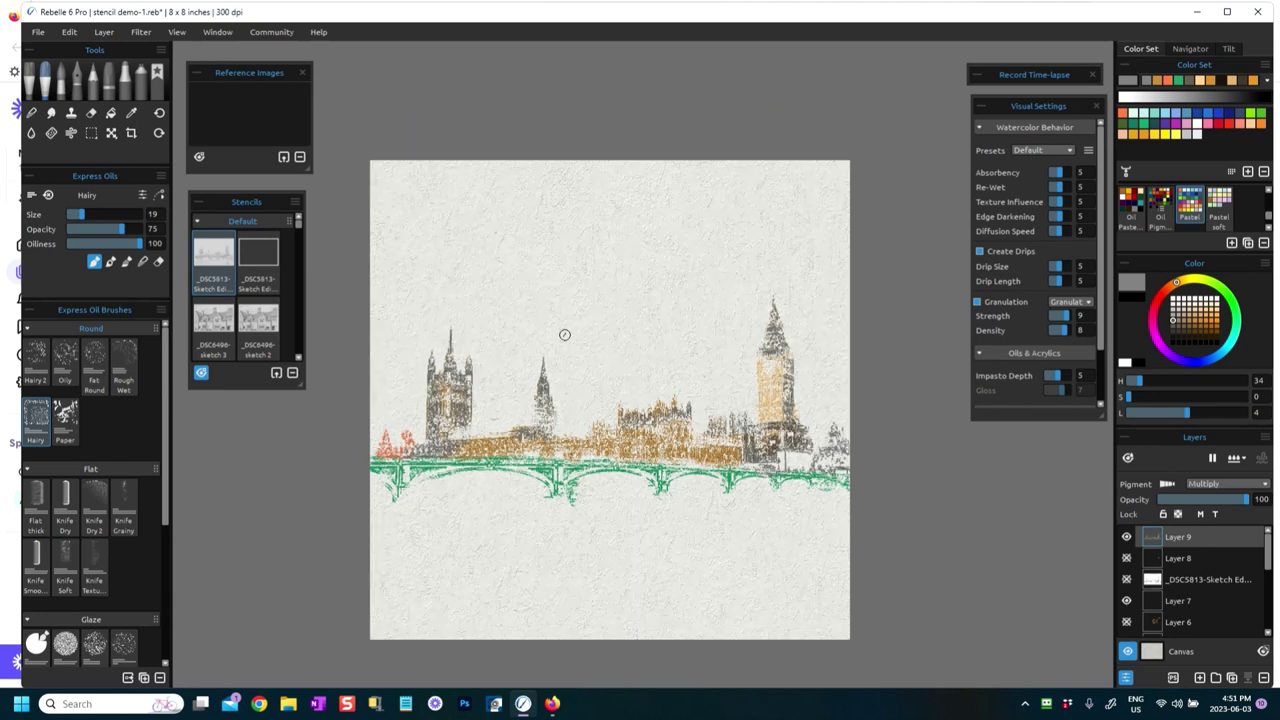